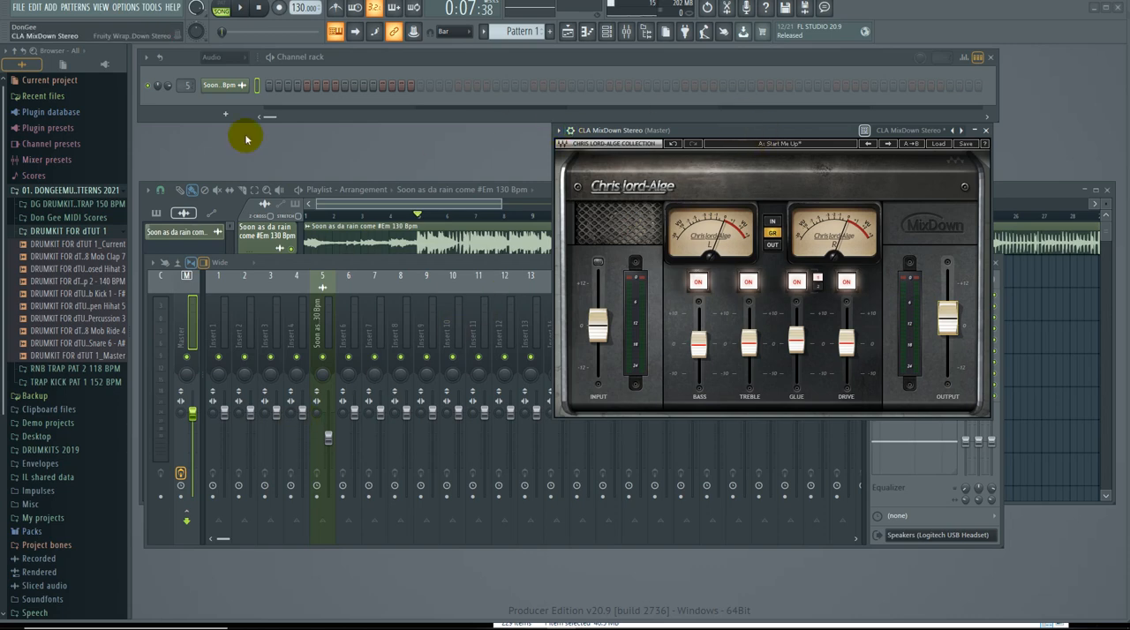
Reposition the playlist window, bring the CLA MixDown Stereo window forward and return the song position to the start.
left_click(450, 242)
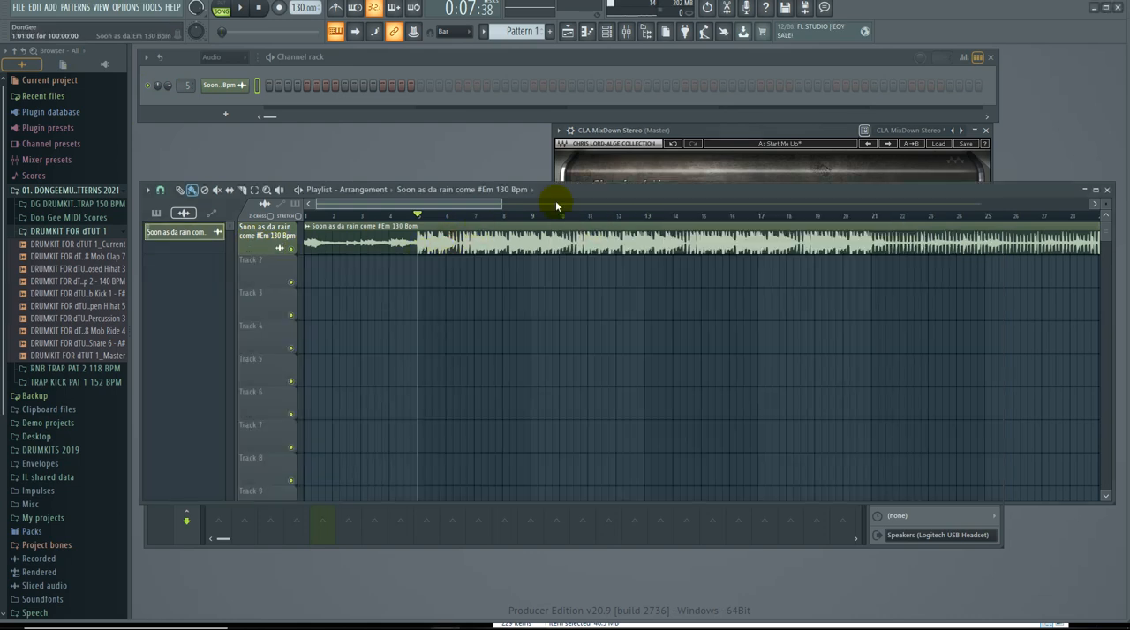
left_click_drag(568, 197, 648, 187)
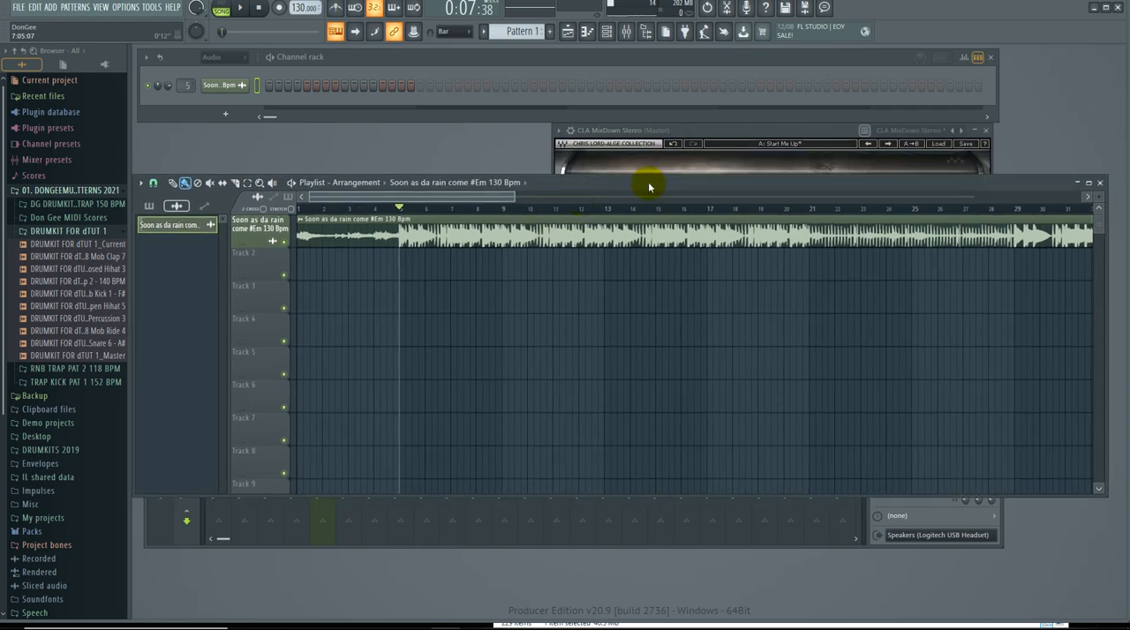
left_click(711, 130)
left_click(261, 8)
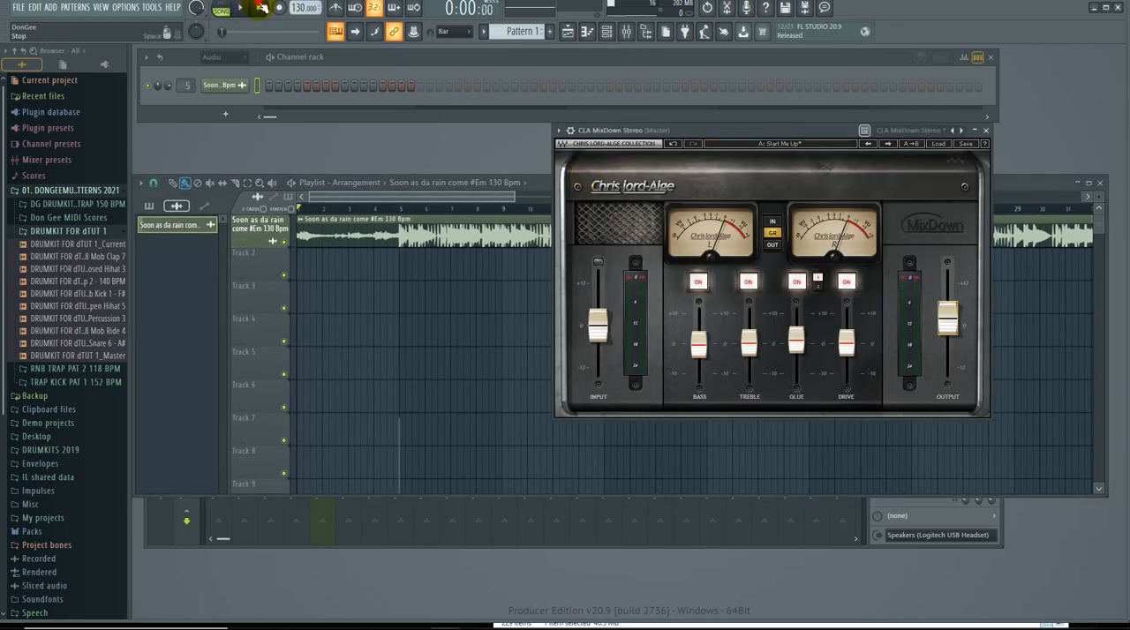
Set the audio clip channel's time-stretching mode to Stretch Pro, enable Remove DC offset and Normalize, and close its settings.
left_click(225, 86)
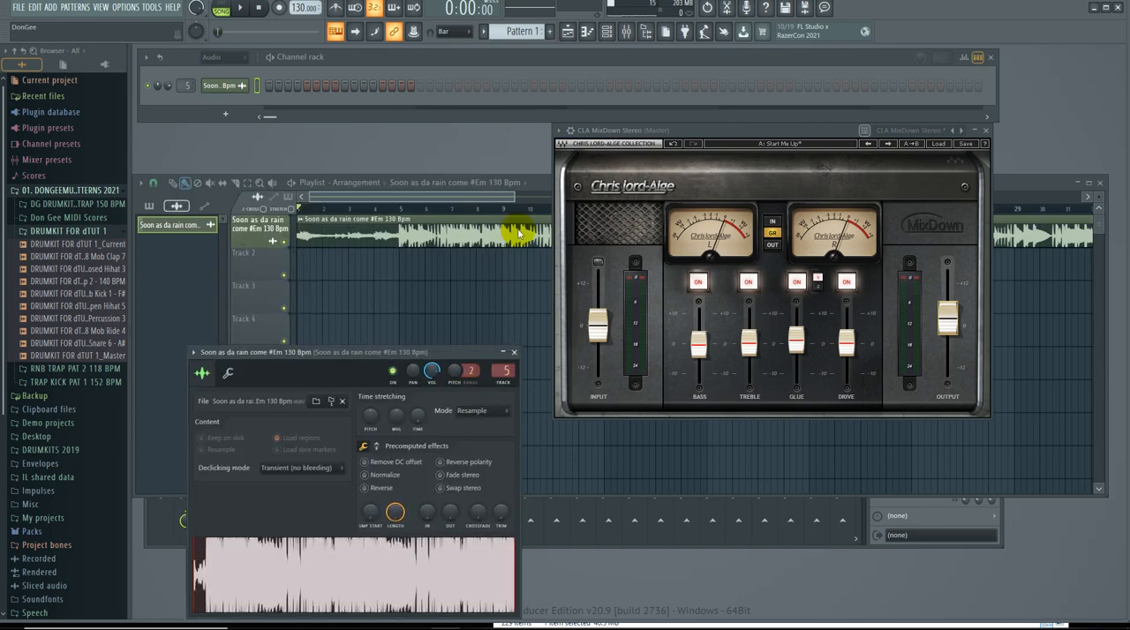
left_click_drag(459, 352, 537, 232)
left_click(582, 291)
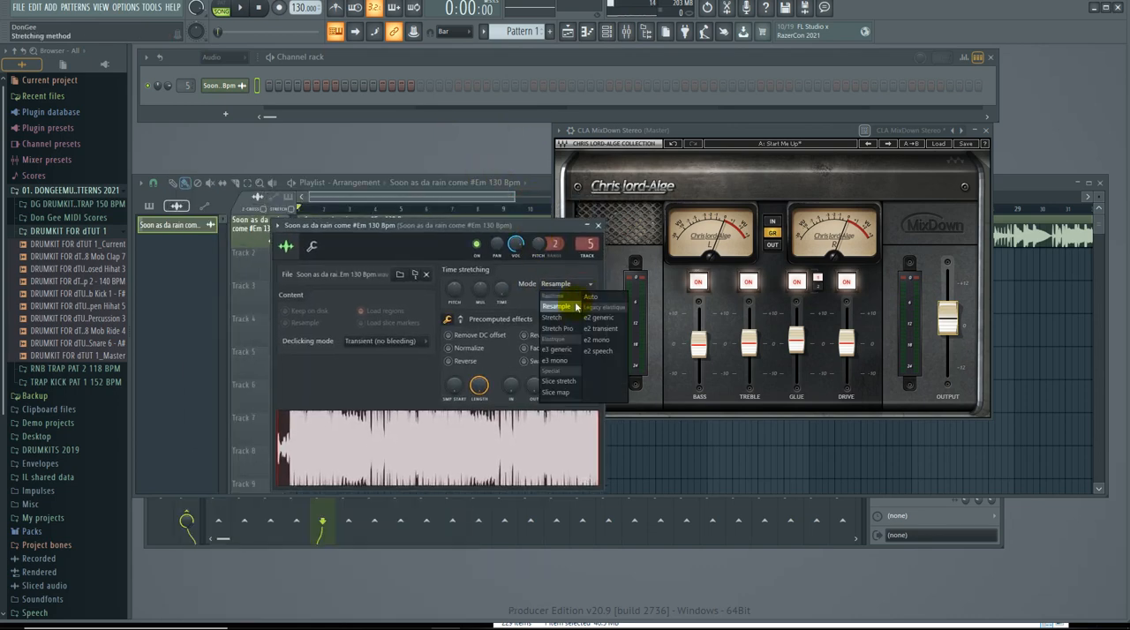
left_click(567, 328)
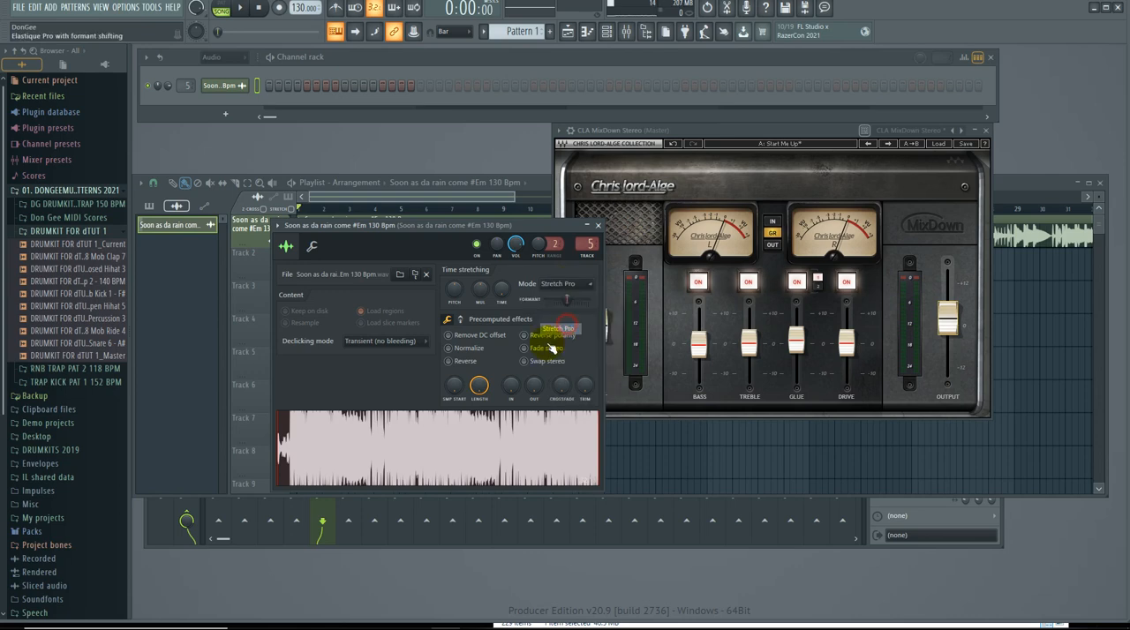
left_click(469, 350)
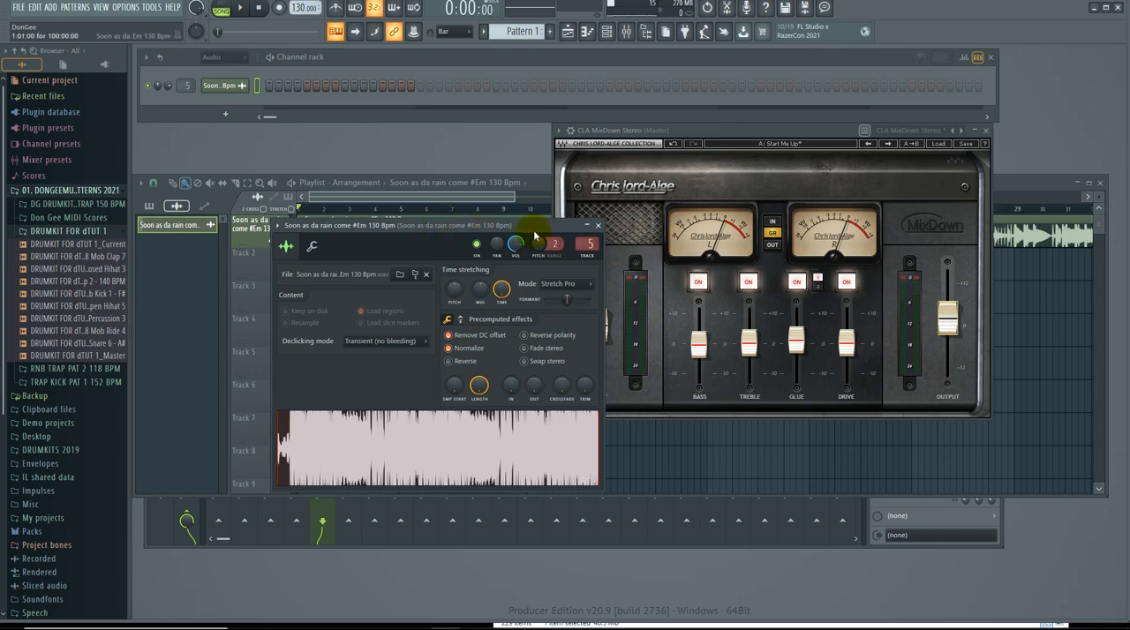
left_click_drag(534, 231, 556, 287)
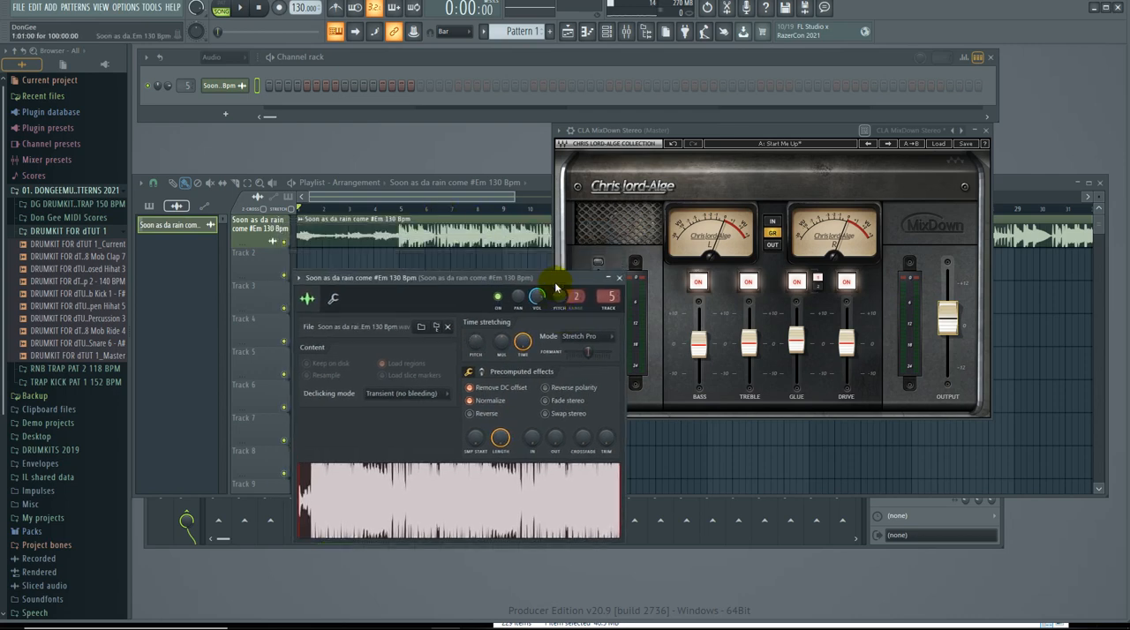
left_click_drag(552, 280, 547, 263)
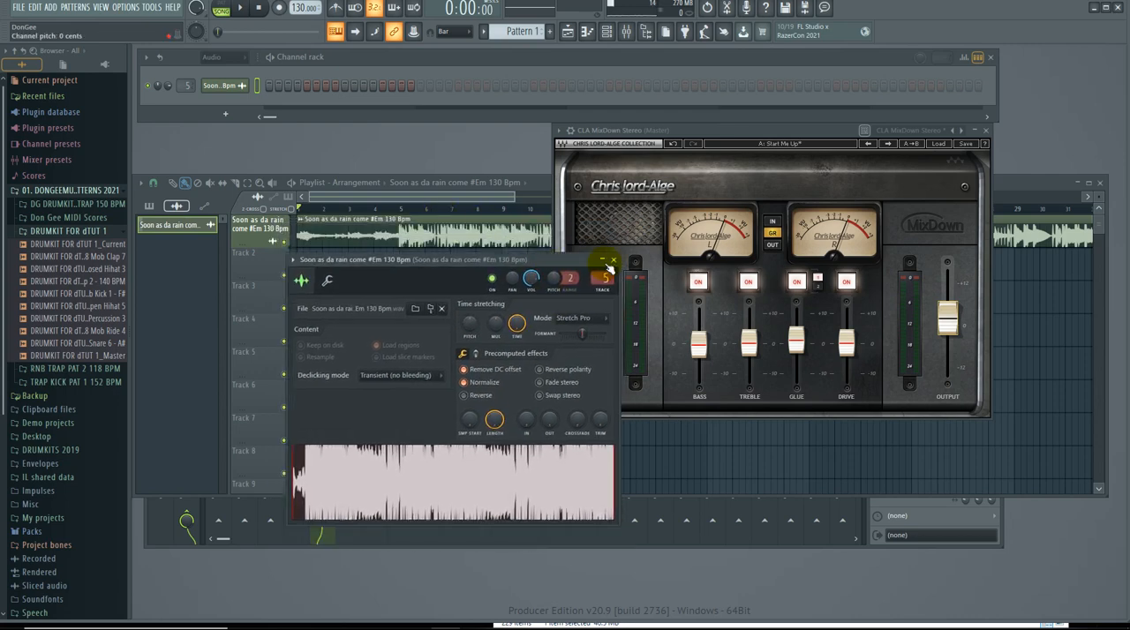
left_click(613, 262)
Close the CLA MixDown Stereo window, shift the mixer aside and zoom the playlist out to show bars 1 to 97.
left_click(987, 131)
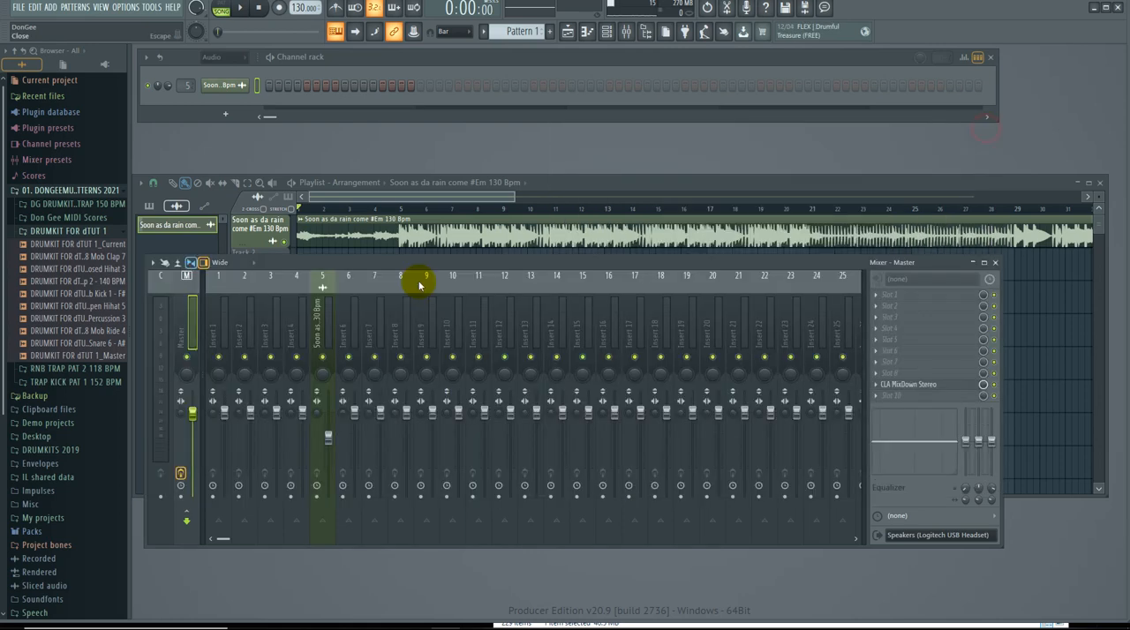
left_click_drag(405, 263, 448, 286)
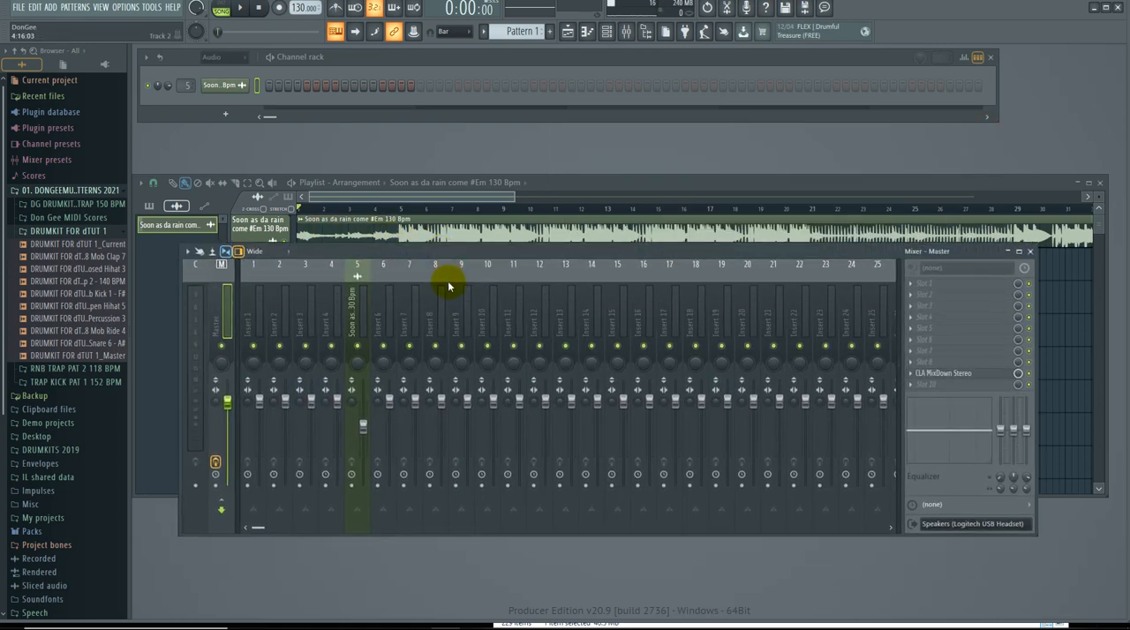
left_click_drag(514, 197, 1071, 259)
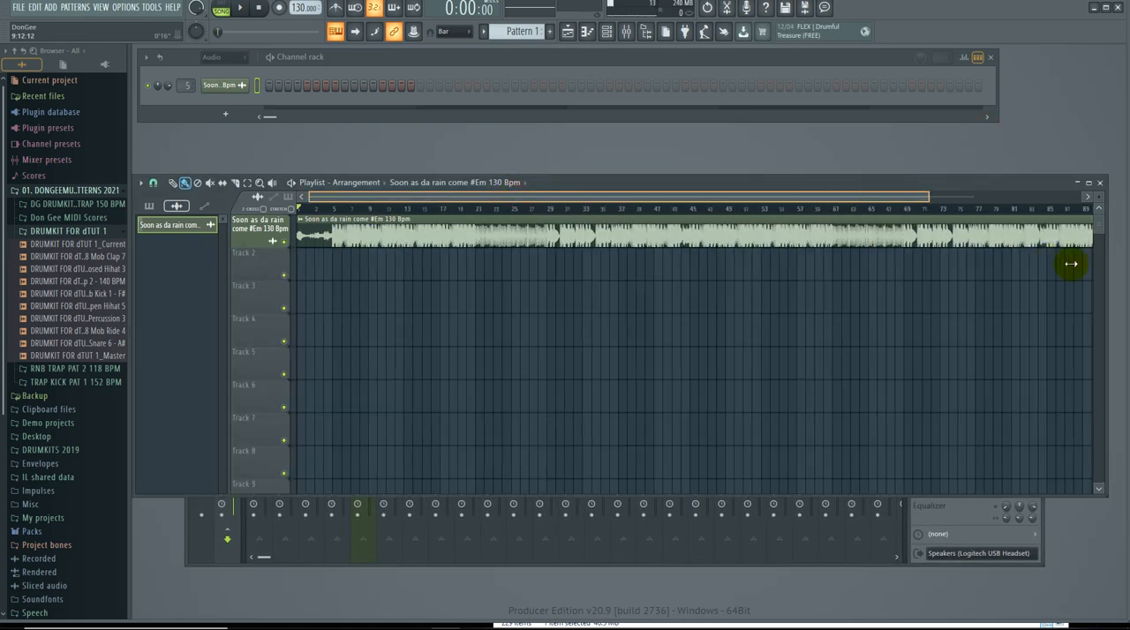
Review the audio clip channel's time-stretching and precomputed effects settings against the playlist.
left_click(221, 85)
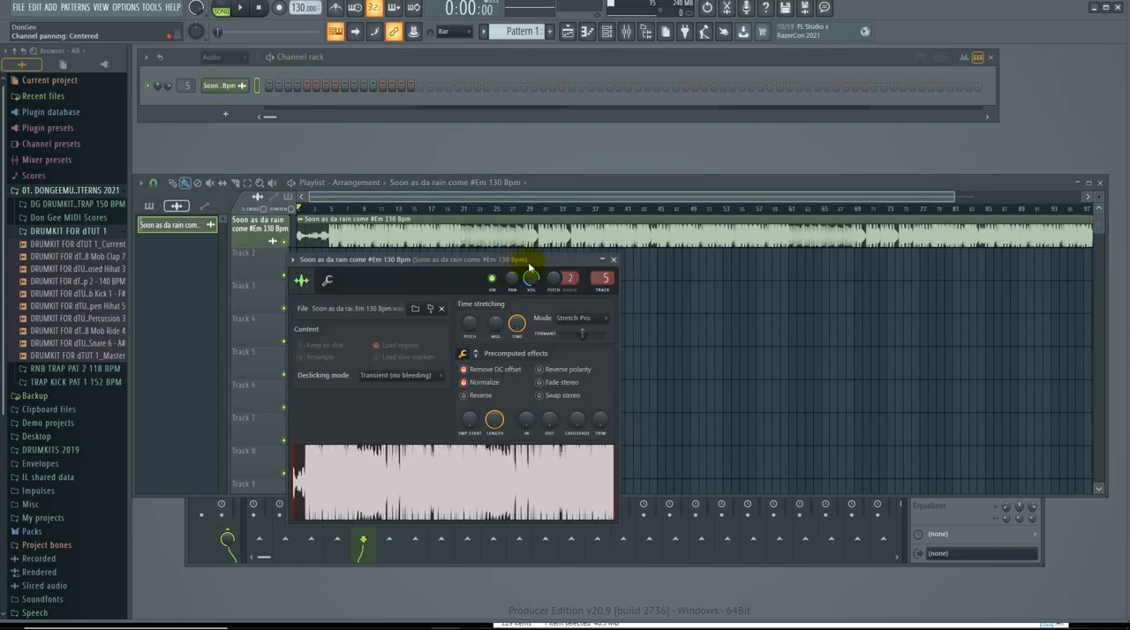
left_click_drag(530, 267, 540, 284)
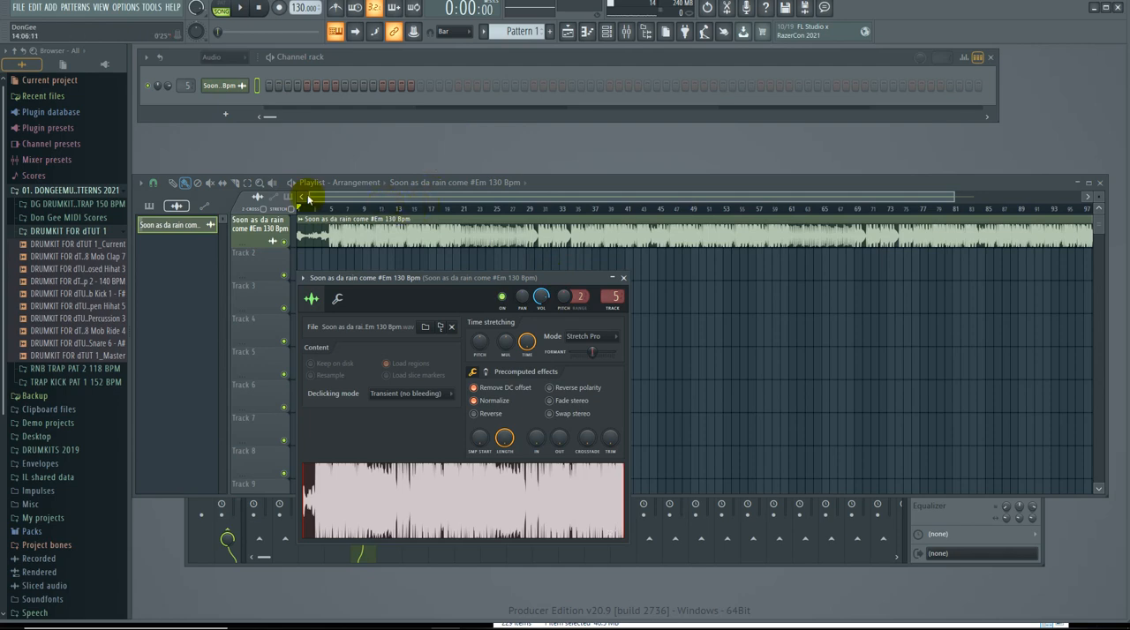
left_click(384, 232)
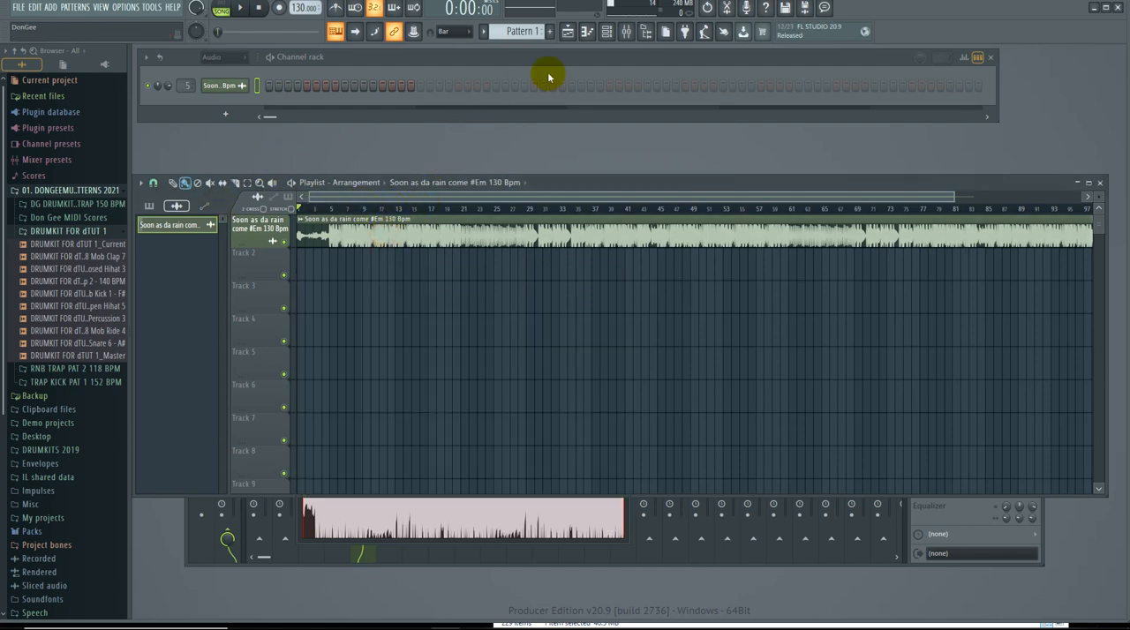
Bring up the mixer, move it higher in the workspace and select the Master track.
left_click(632, 36)
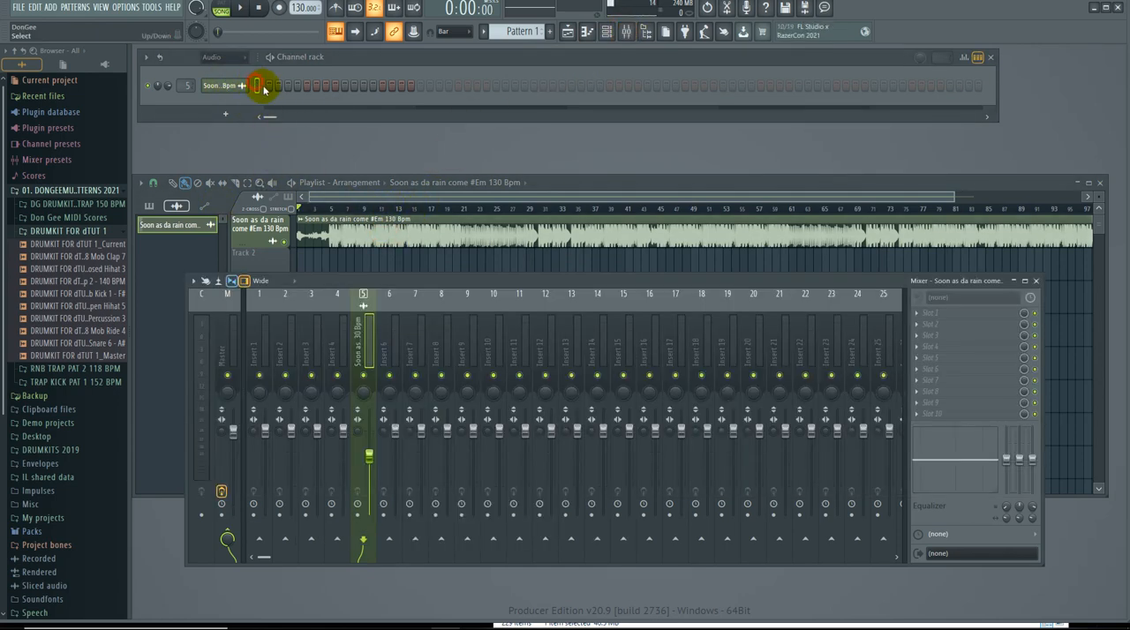
left_click(257, 85)
left_click_drag(384, 281, 371, 176)
left_click(231, 228)
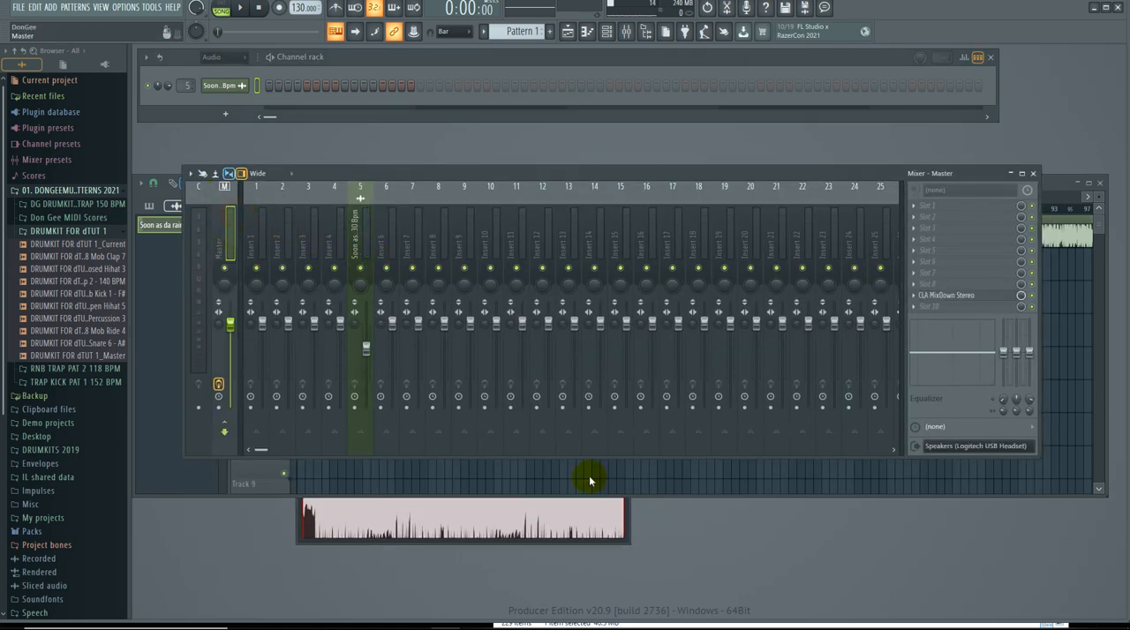
Bypass CLA MixDown Stereo on the Master track, reset its faders with input and output at 0.0 dB, and close it.
left_click(981, 296)
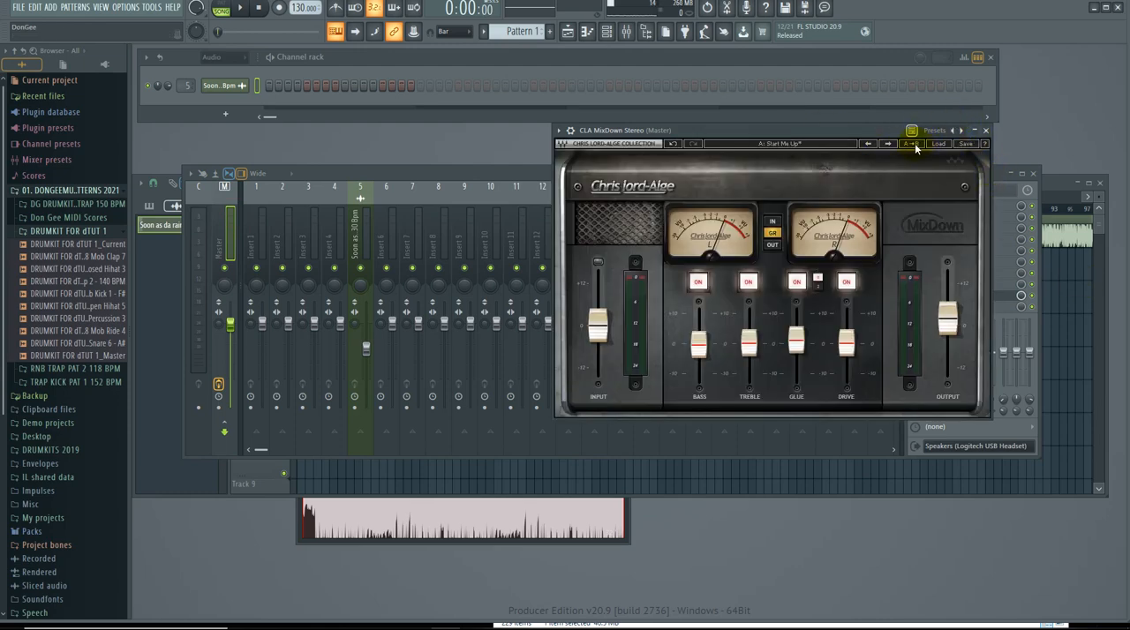
left_click_drag(886, 133, 725, 158)
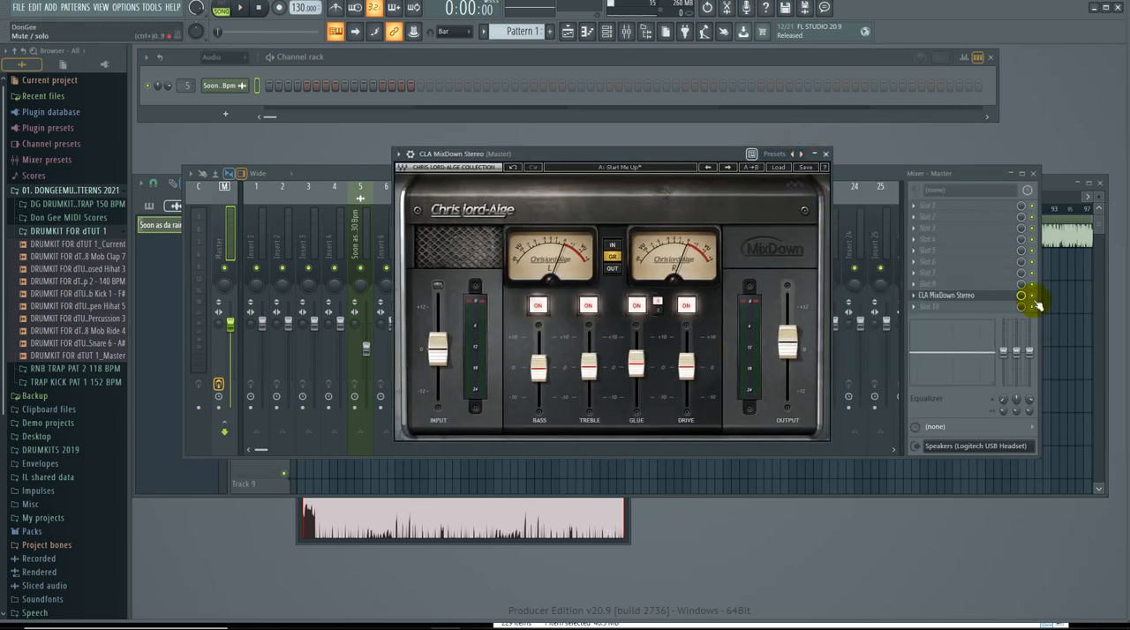
left_click(1032, 297)
left_click(620, 156)
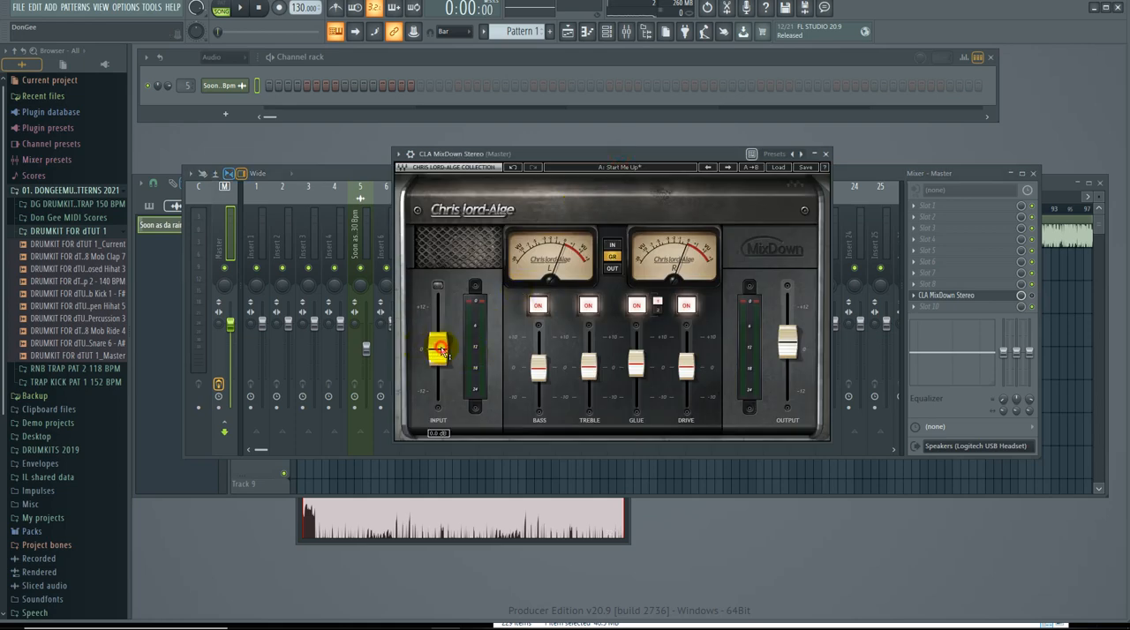
left_click(441, 351)
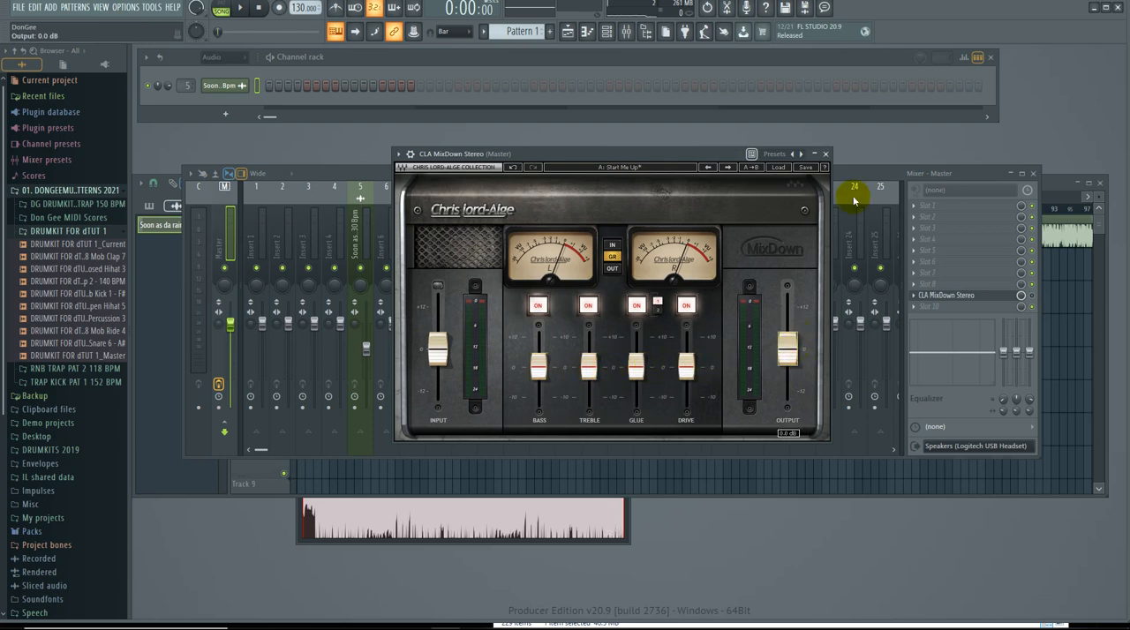
left_click(826, 153)
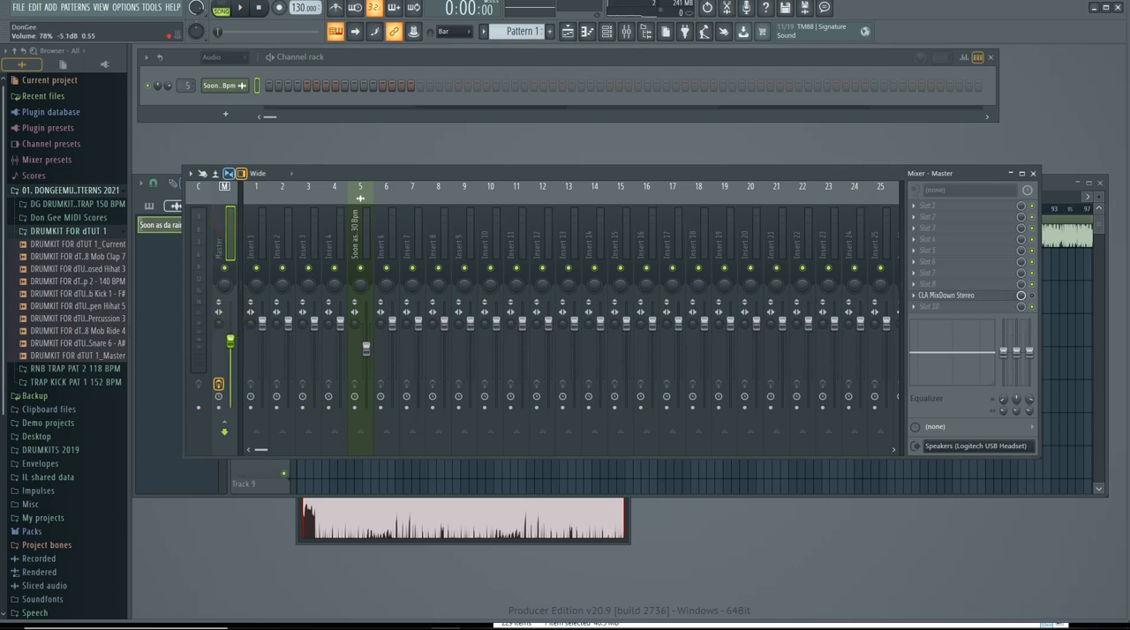
Play the song, set mixer track 5 to 90% volume and lower the Master fader.
key("space")
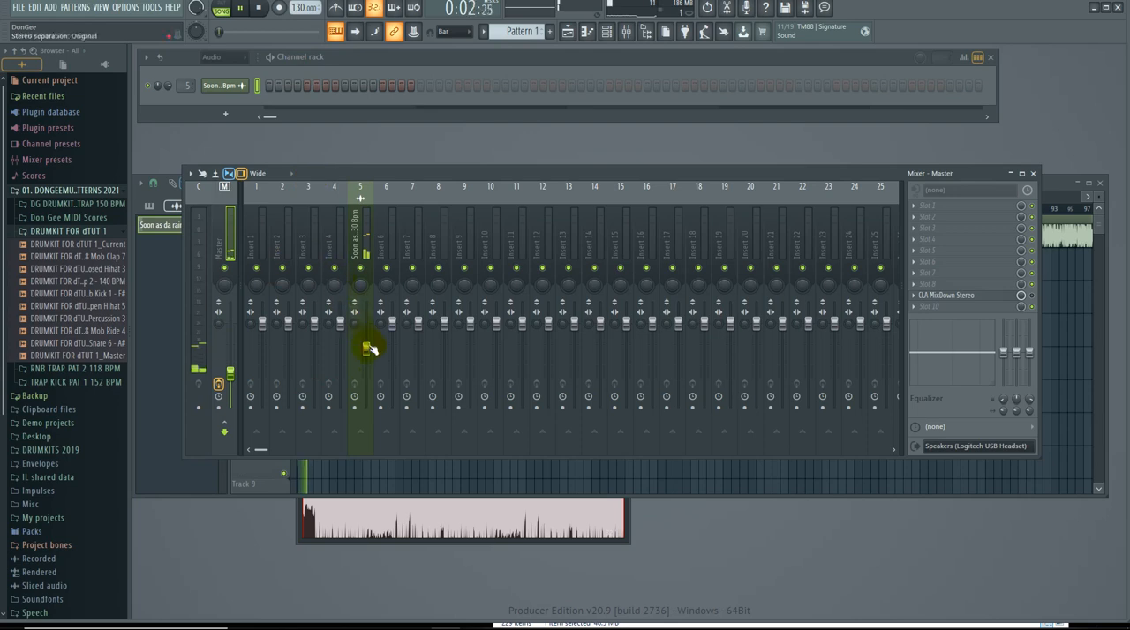
left_click_drag(366, 349, 366, 331)
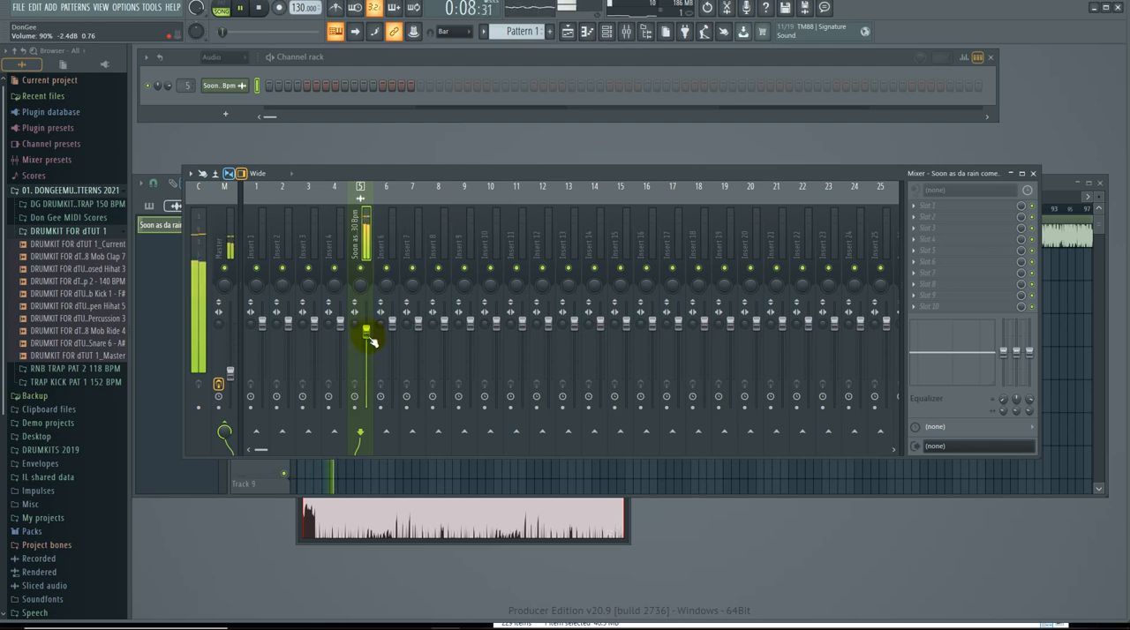
left_click_drag(233, 371, 231, 347)
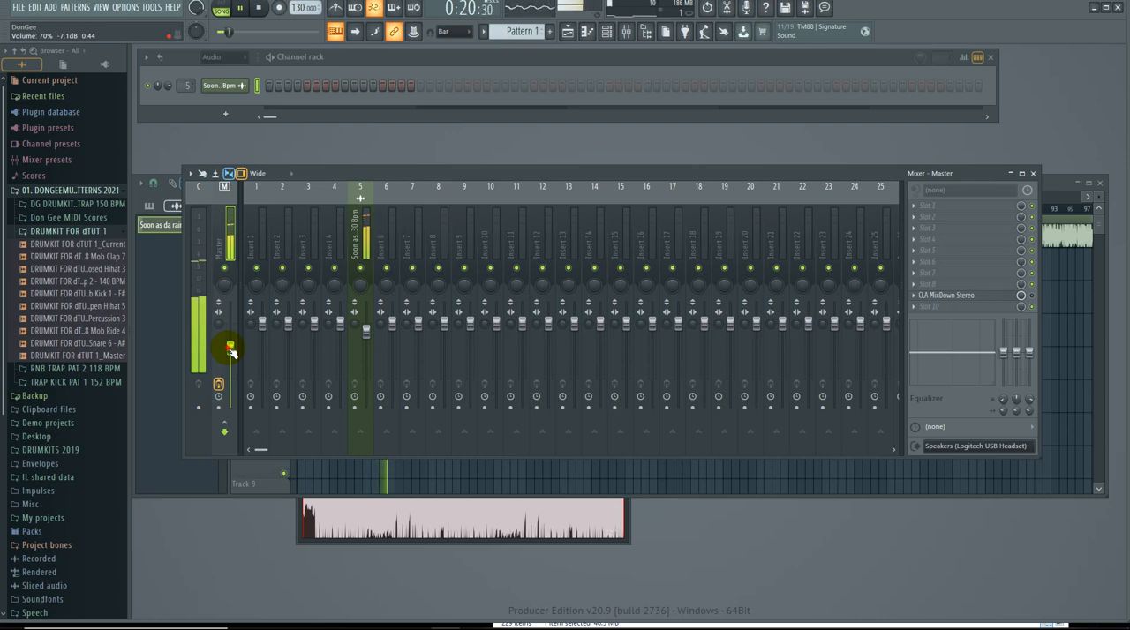
left_click_drag(231, 352, 232, 357)
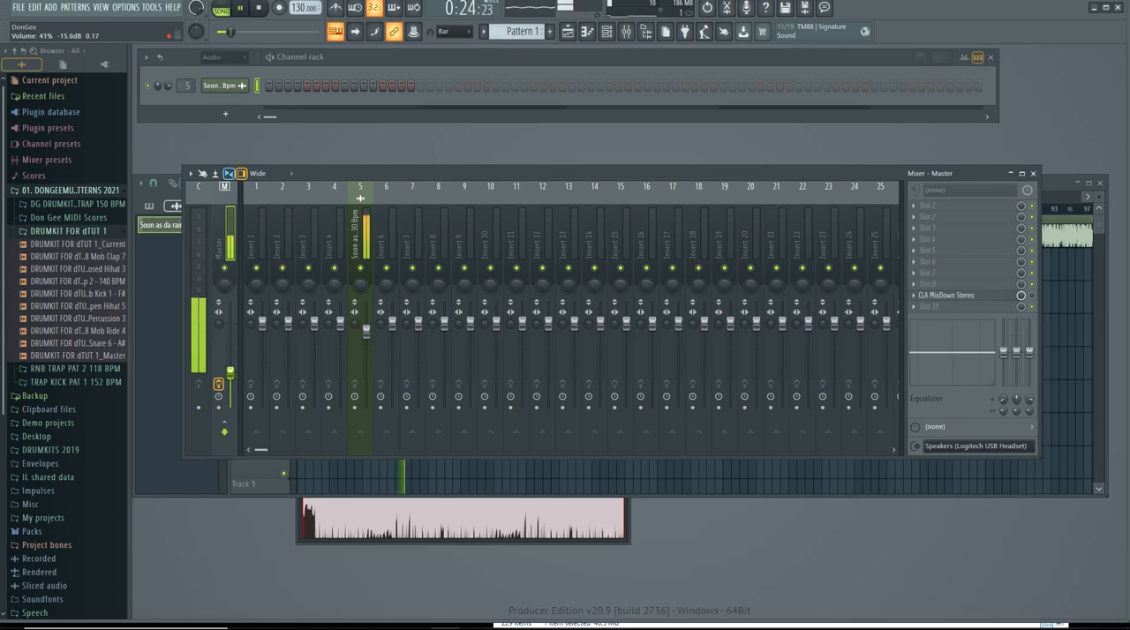
Open CLA MixDown Stereo from the Master track during playback, re-enable the effect and close the mixer.
left_click(372, 235)
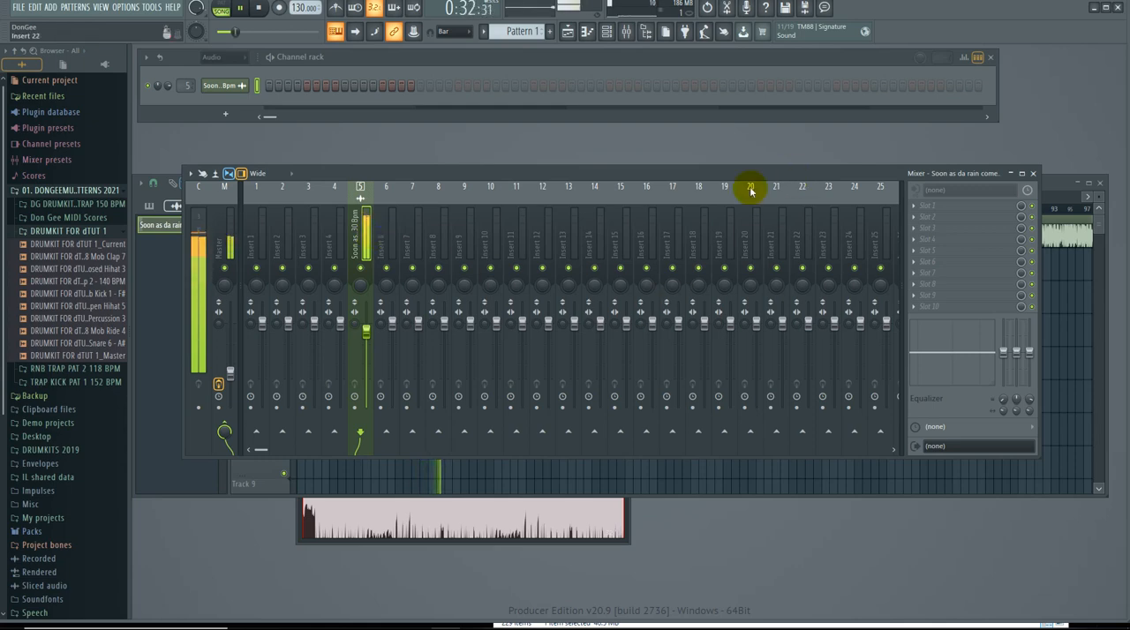
left_click_drag(729, 166, 729, 291)
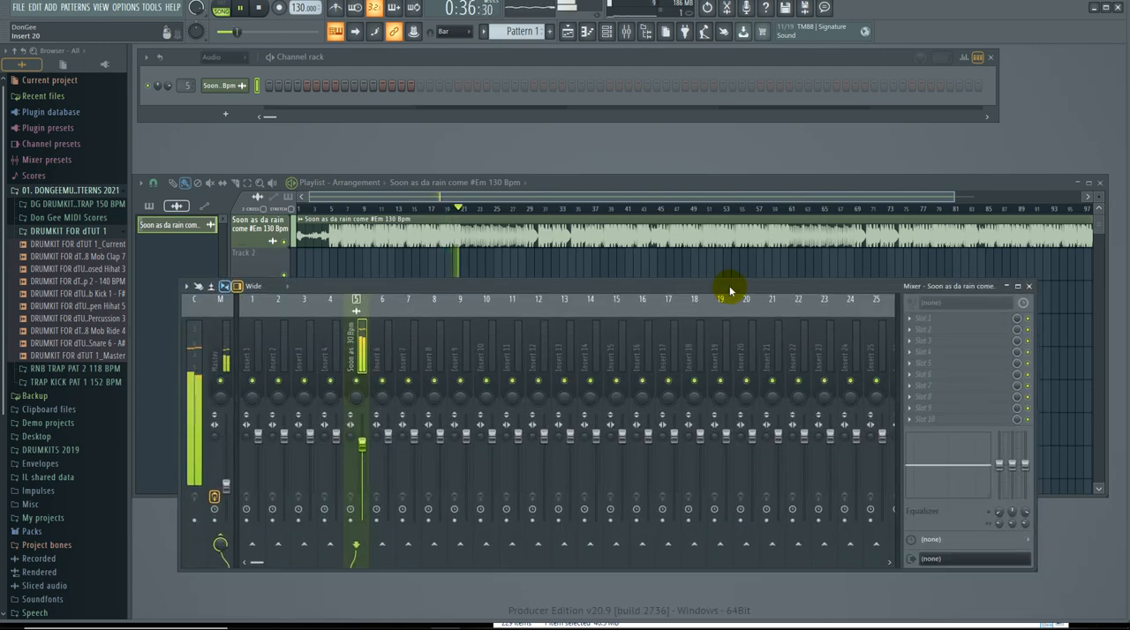
left_click(226, 486)
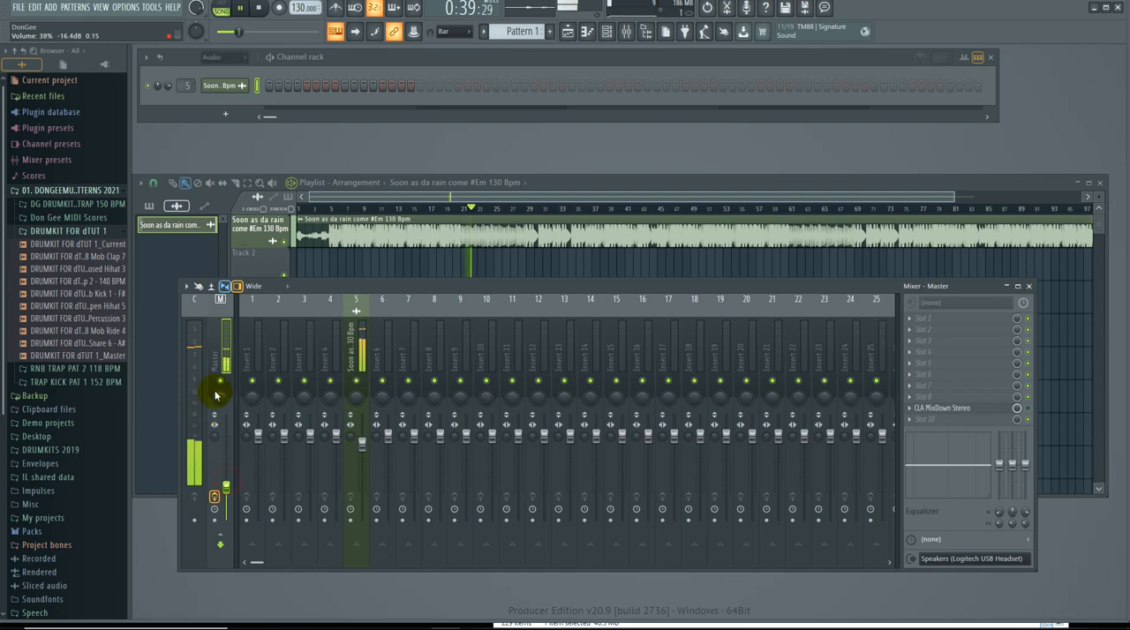
left_click(948, 409)
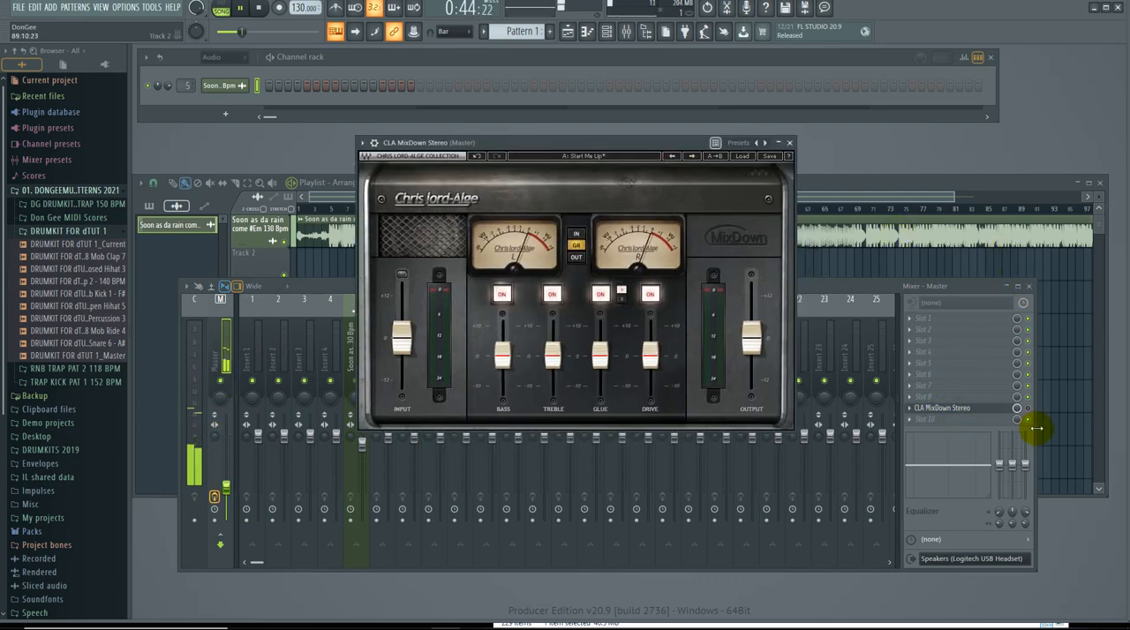
left_click(1022, 305)
left_click(1030, 287)
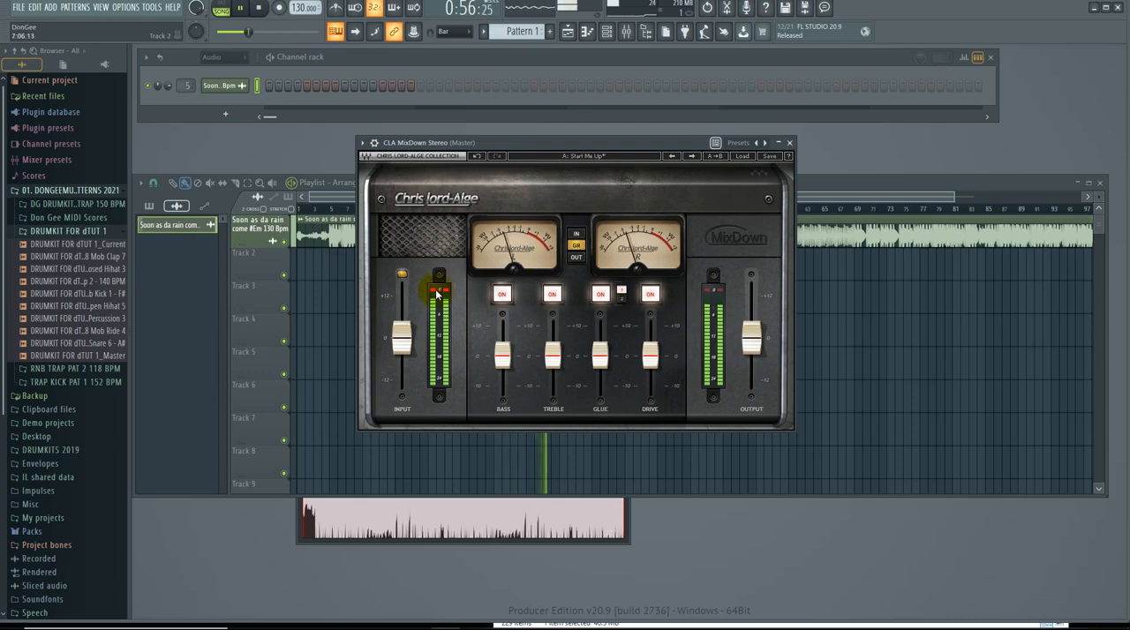
Set the CLA MixDown Stereo input to -5.0 dB and the bass to -0.8.
left_click_drag(402, 337, 402, 352)
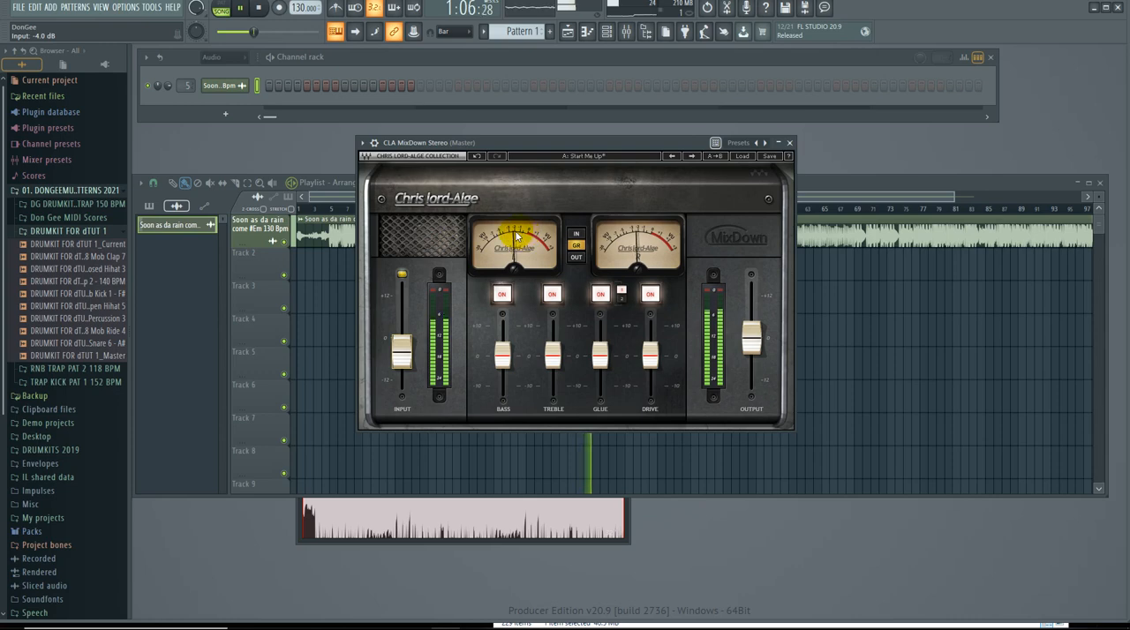
left_click(401, 354)
left_click_drag(401, 354, 402, 357)
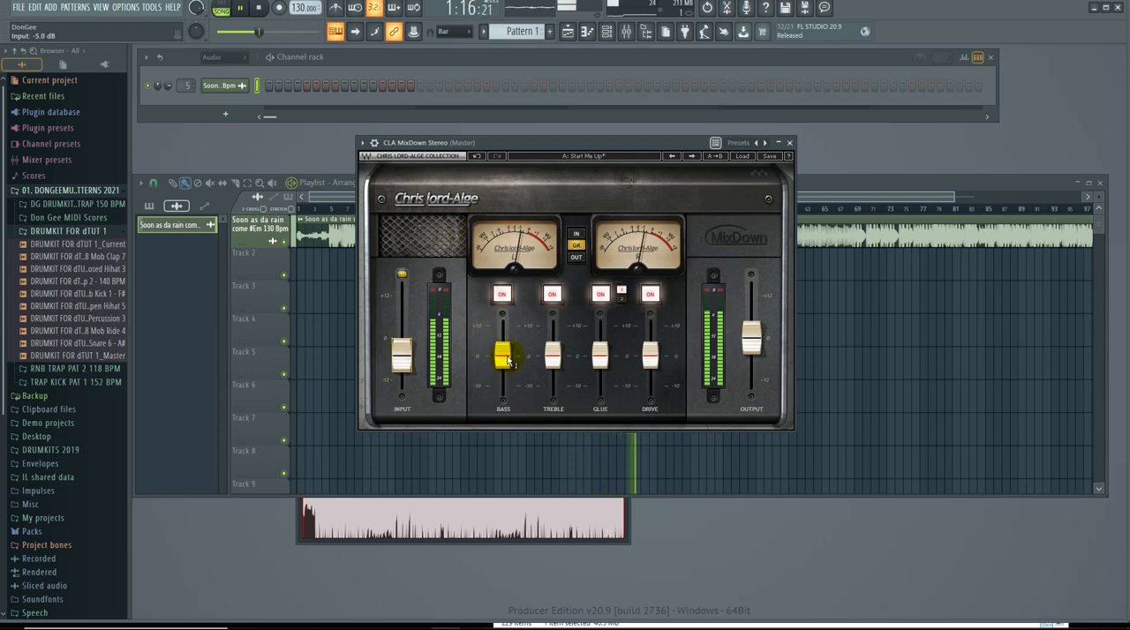
left_click_drag(503, 356, 503, 356)
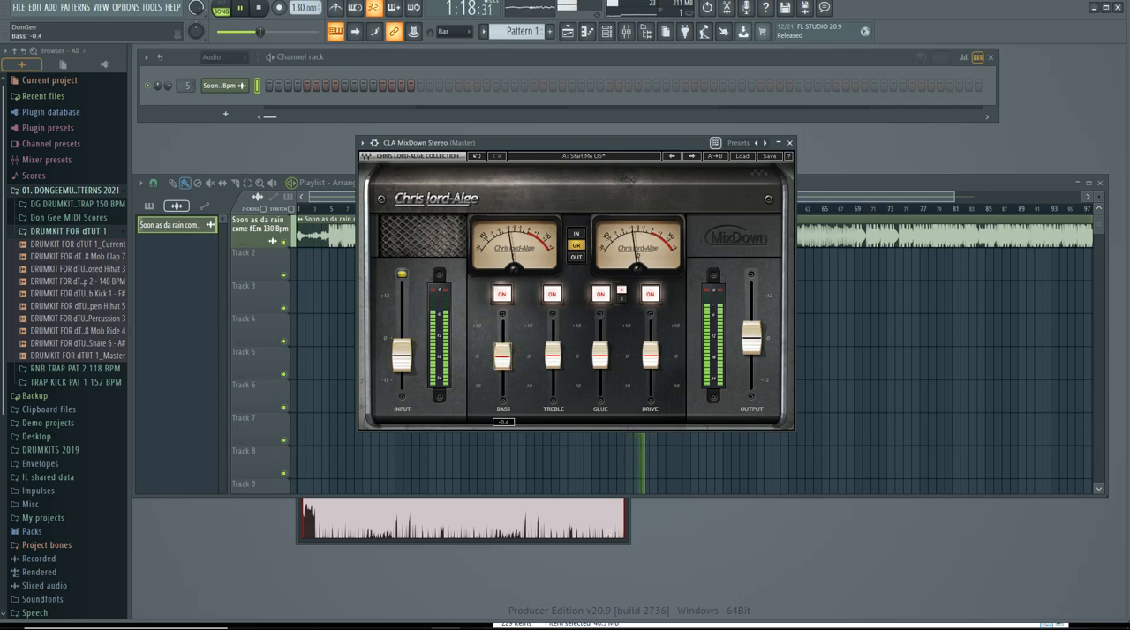
left_click_drag(509, 362, 503, 358)
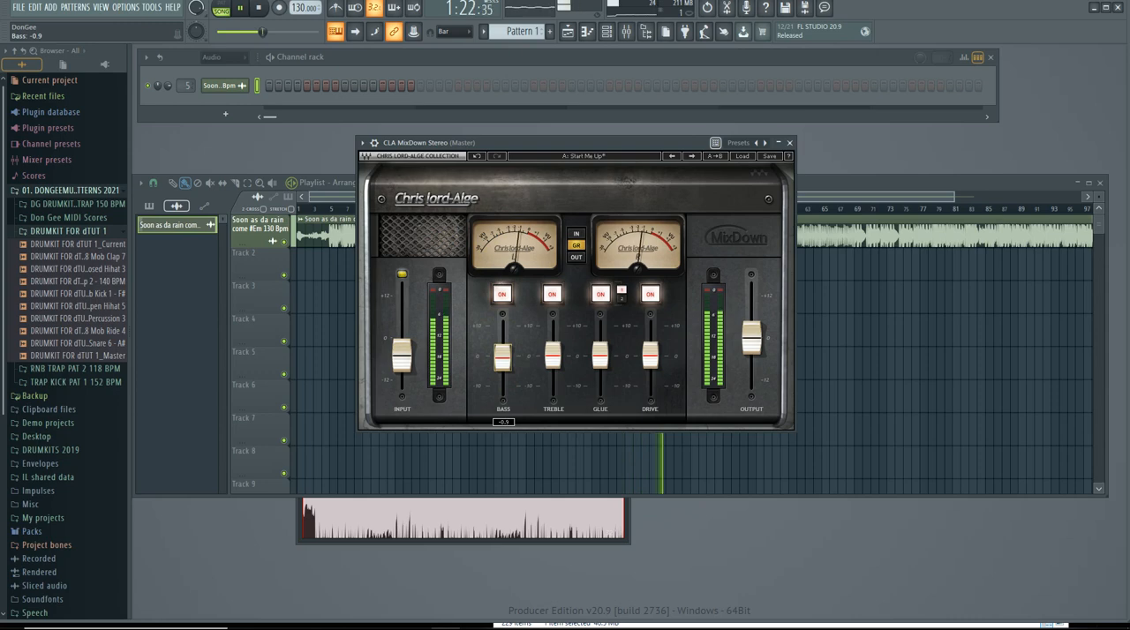
Set the glue to 0.2 and the output to 2.0 dB in CLA MixDown Stereo while the song plays.
left_click(603, 366)
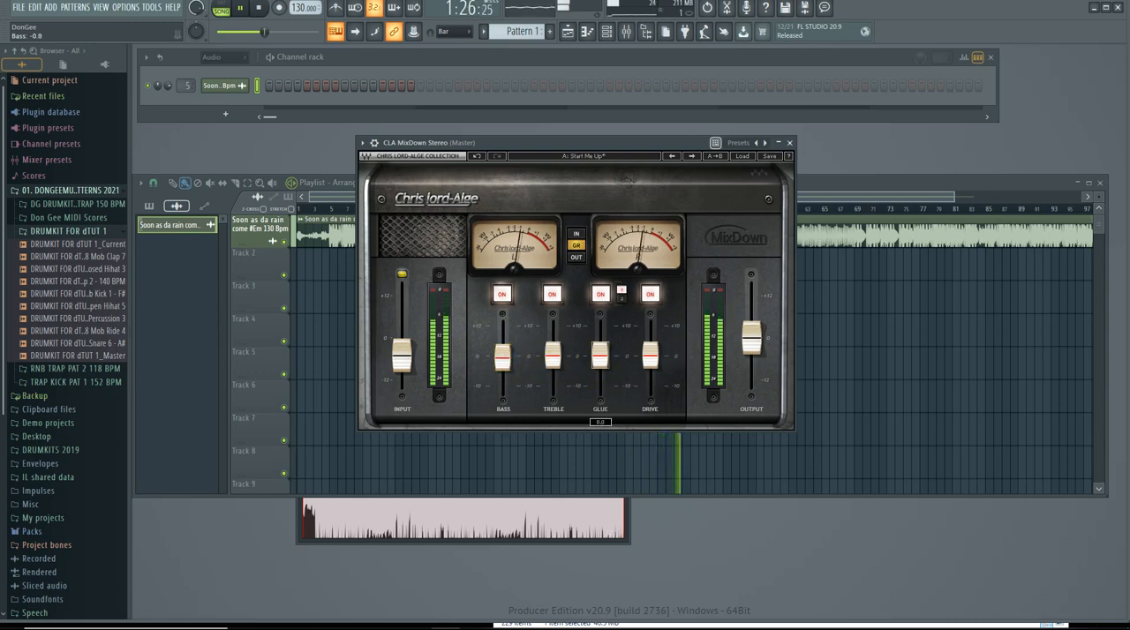
left_click_drag(601, 356, 600, 355)
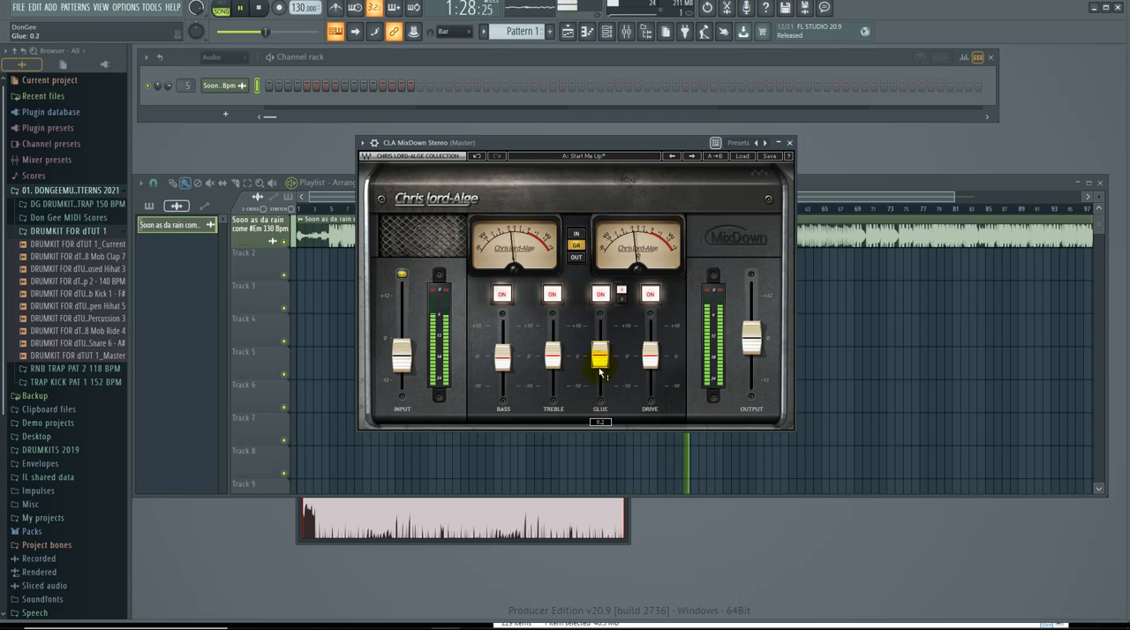
left_click_drag(751, 338, 751, 331)
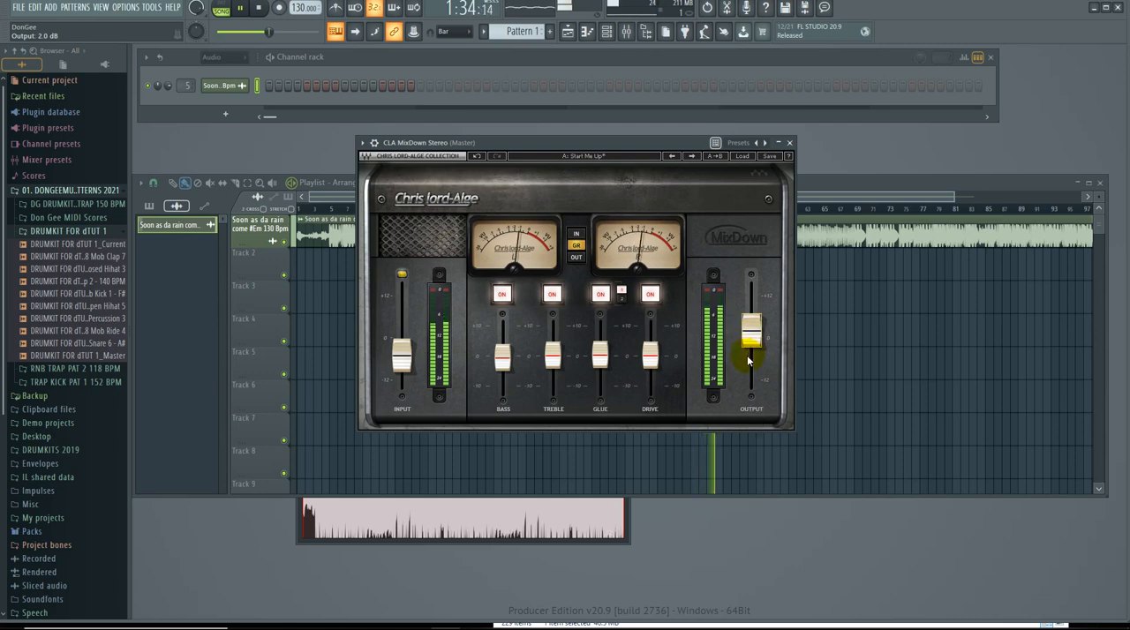
left_click_drag(757, 346, 752, 326)
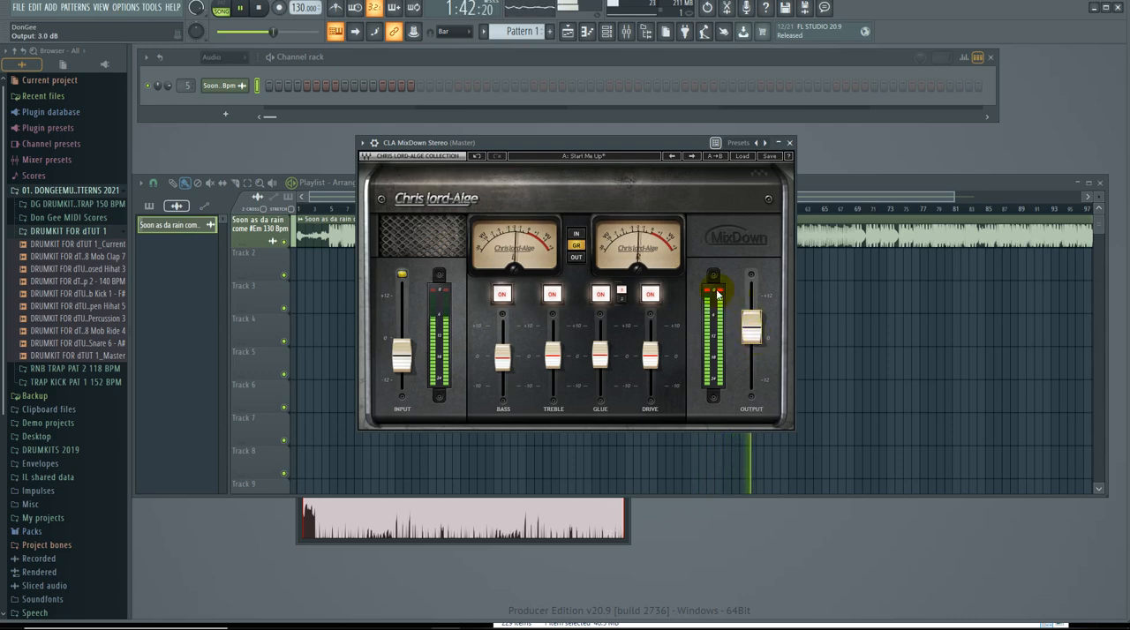
left_click_drag(751, 328, 751, 331)
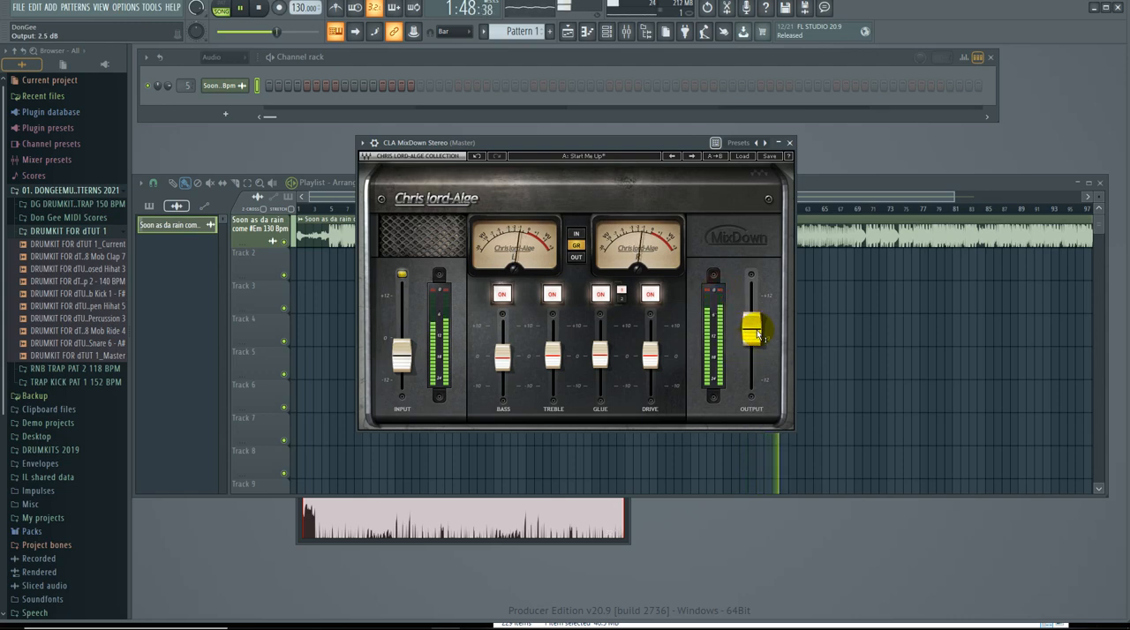
left_click_drag(758, 333, 758, 337)
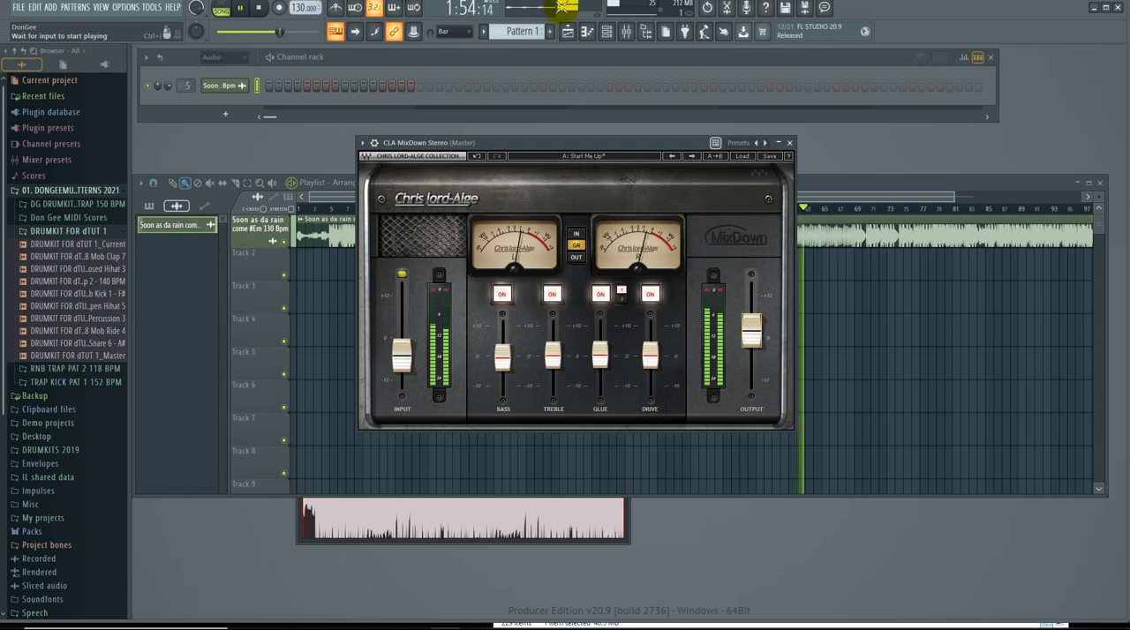
Show the mixer and raise the Master track's volume to 70%.
key("F9")
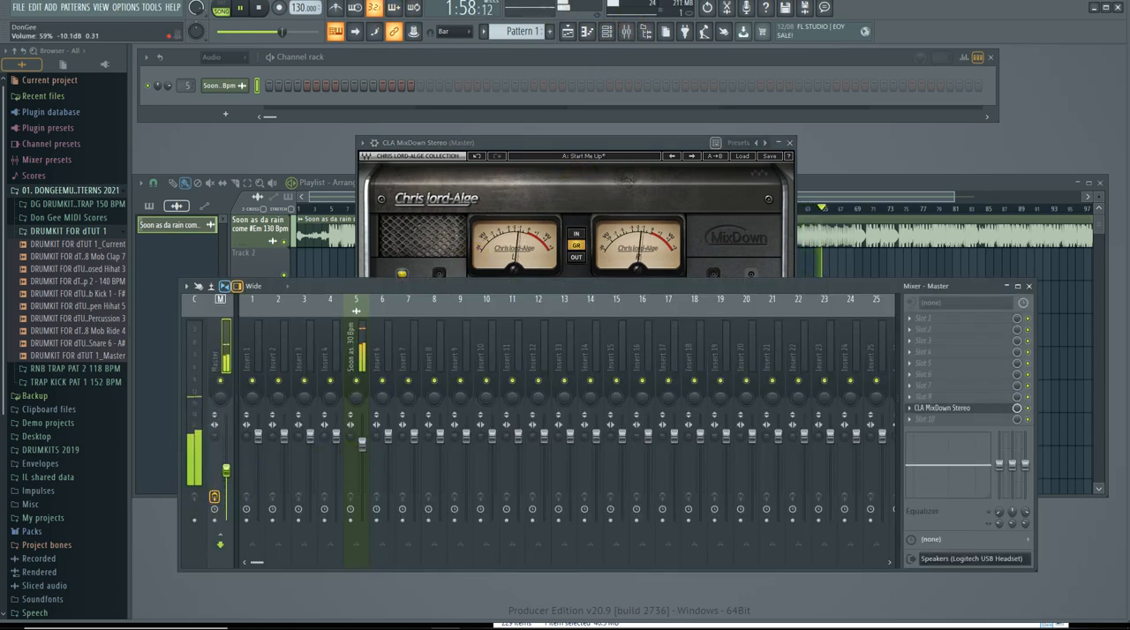
left_click_drag(226, 478, 226, 459)
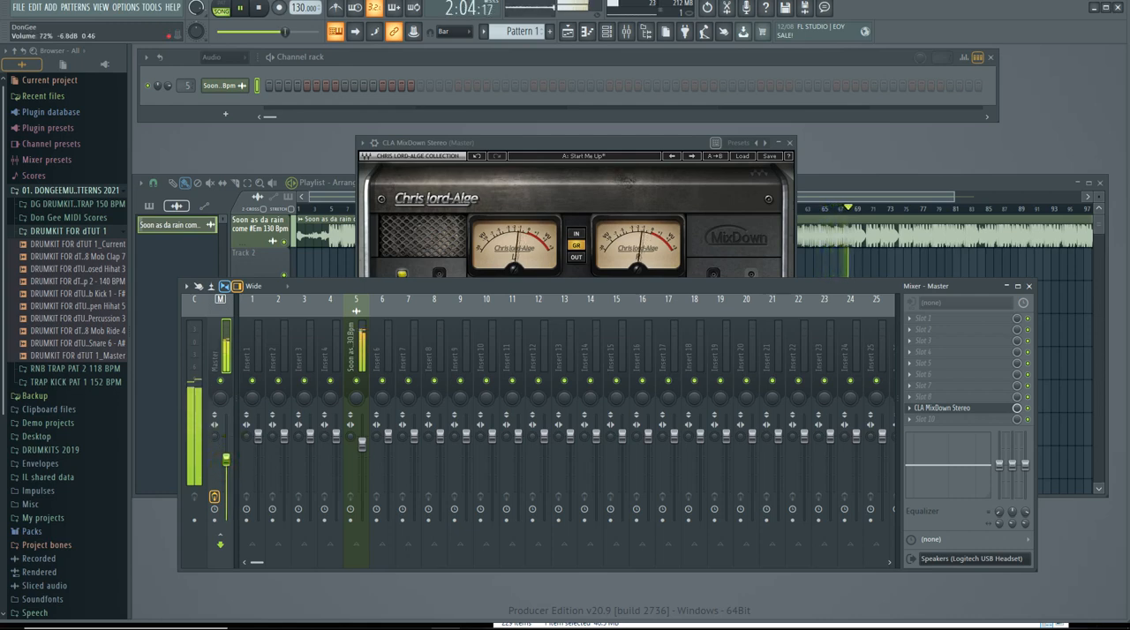
left_click_drag(227, 461, 228, 463)
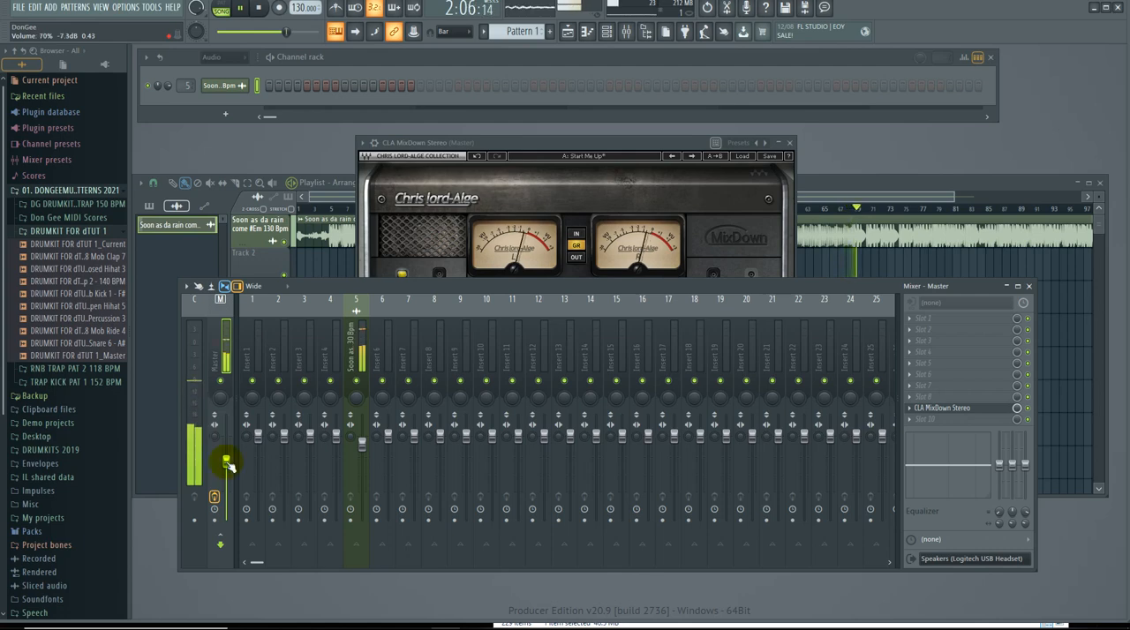
Set the CLA MixDown Stereo treble to 0.5 and raise the mixer's Master fader slightly.
left_click(535, 143)
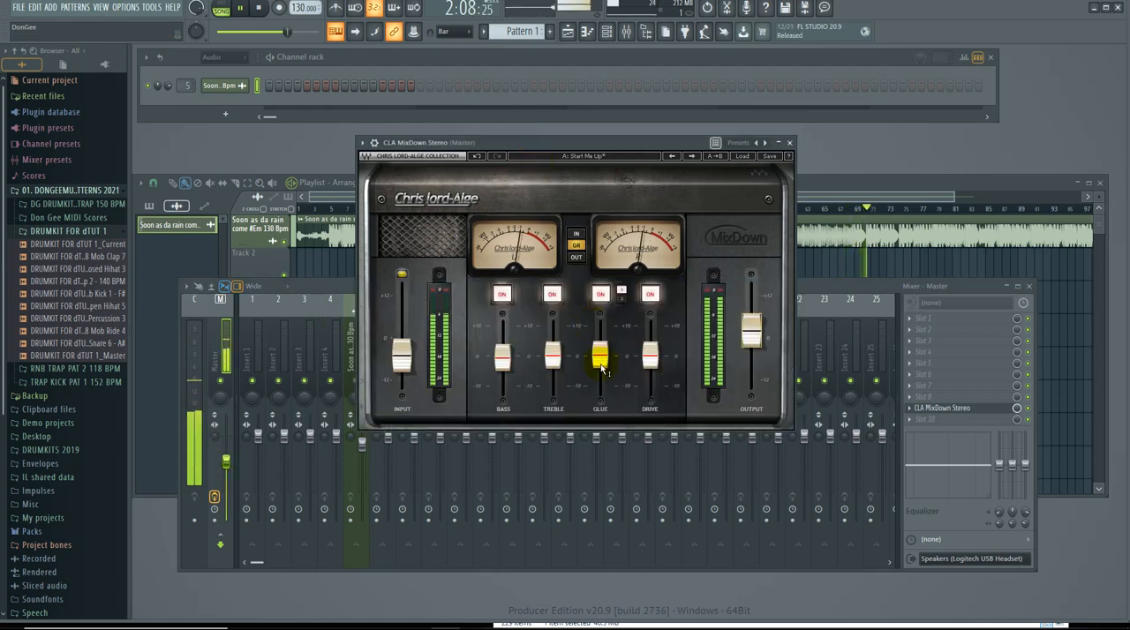
left_click_drag(552, 357, 558, 360)
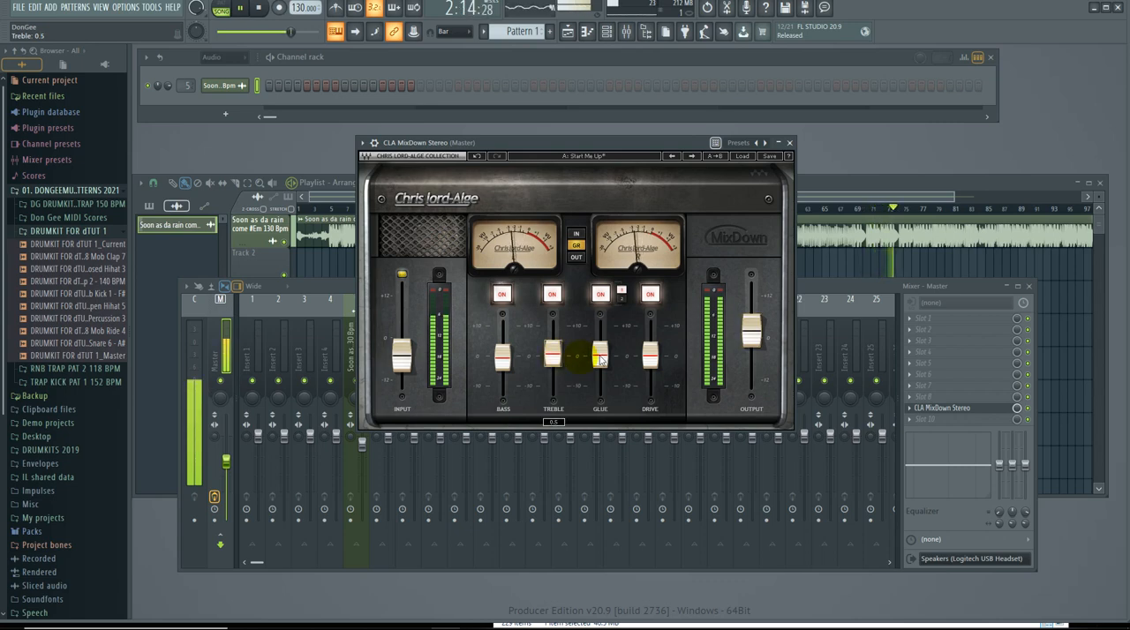
left_click(755, 347)
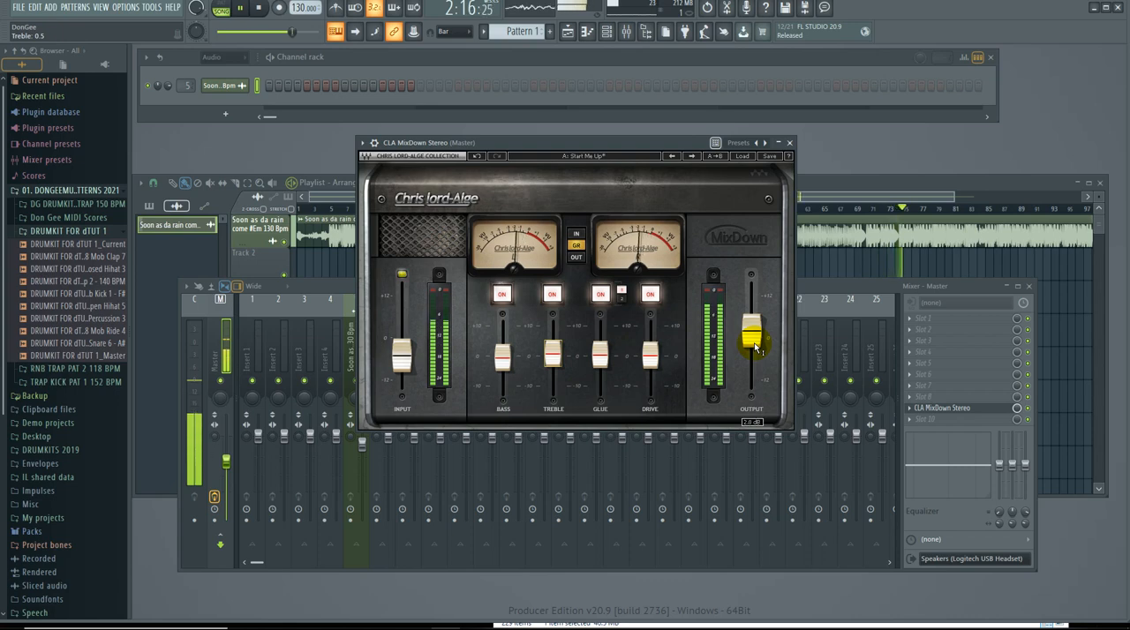
left_click_drag(228, 462, 227, 459)
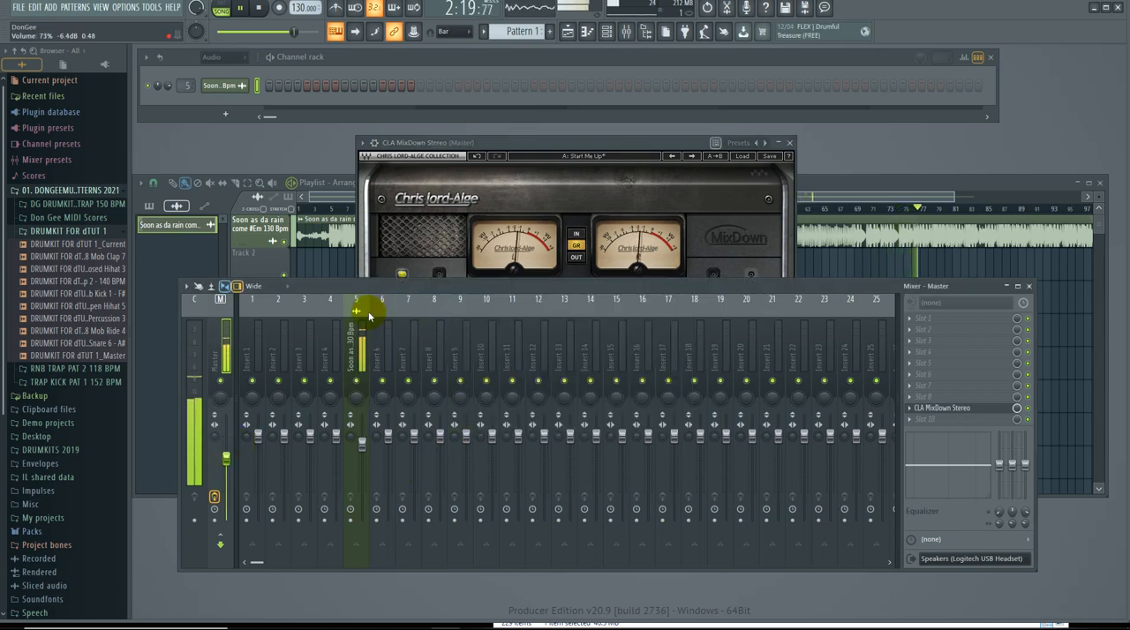
Bring CLA MixDown Stereo back to the front, set its input to -5.5 dB and raise the glue slightly.
left_click(571, 145)
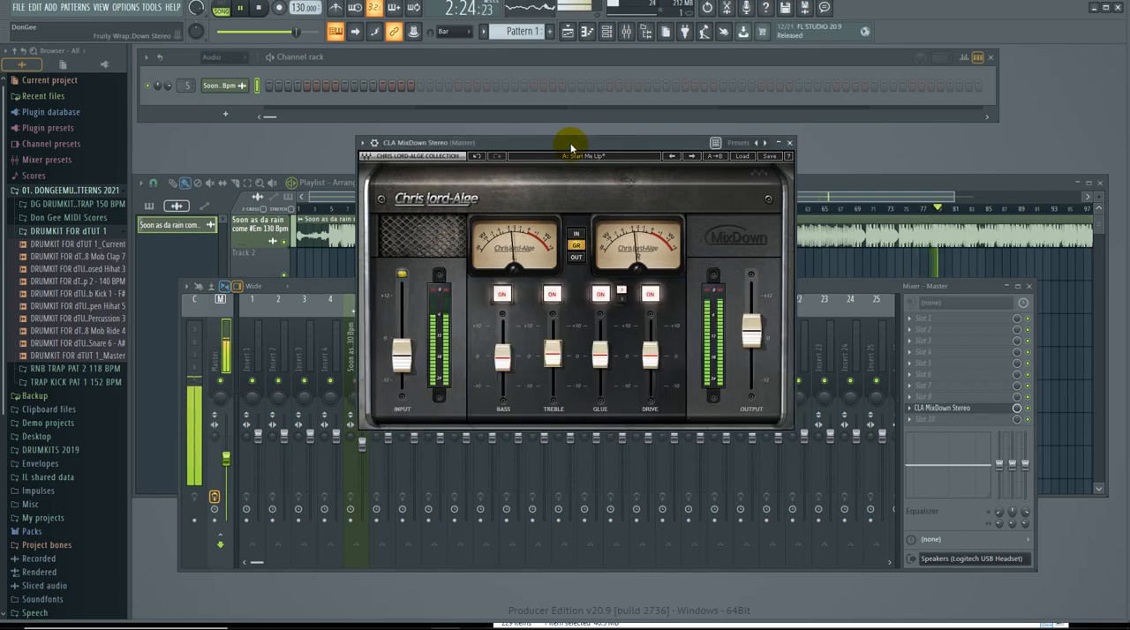
left_click_drag(401, 361, 404, 371)
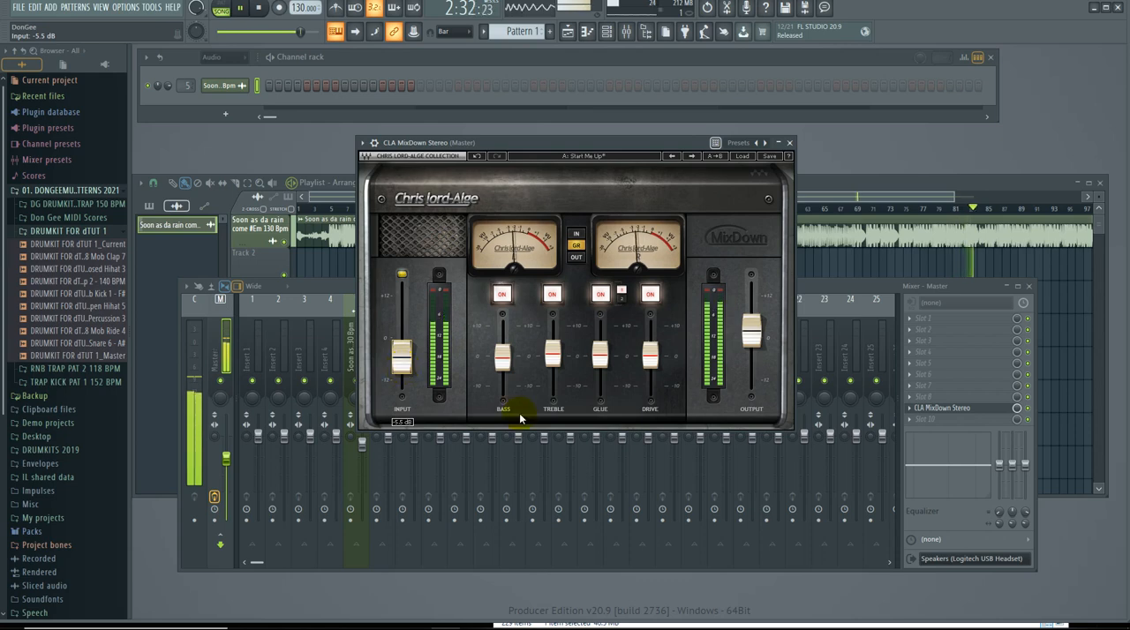
left_click_drag(600, 357, 601, 356)
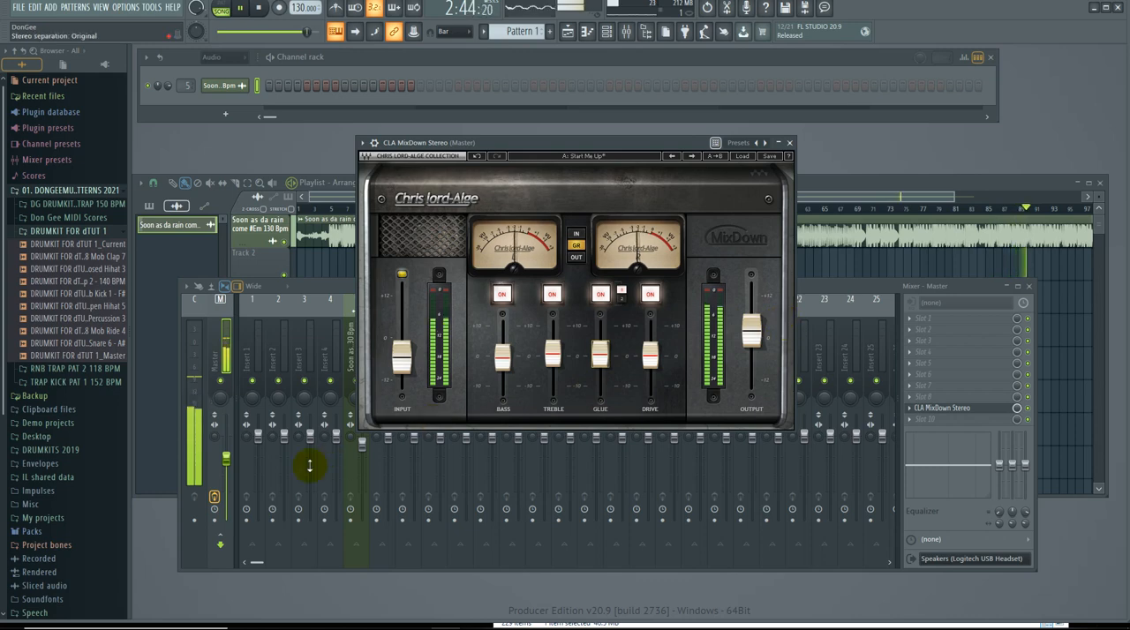
Turn the Master fader down strongly and move the CLA MixDown Stereo window aside to uncover the mixer's first tracks.
left_click_drag(226, 459, 226, 494)
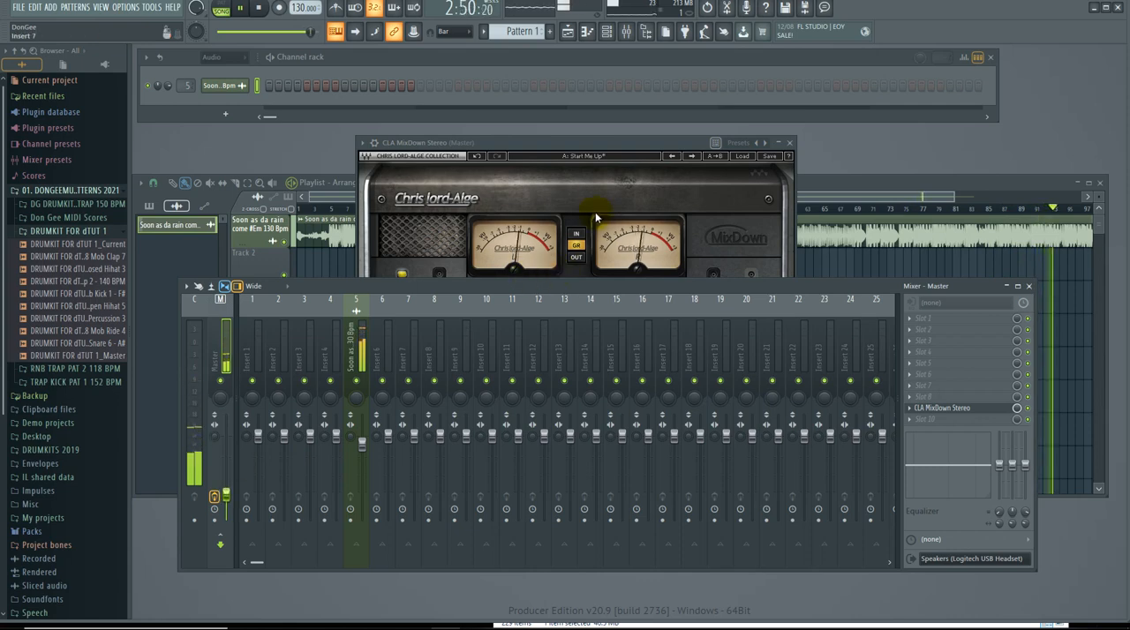
left_click(589, 144)
left_click_drag(590, 144, 795, 138)
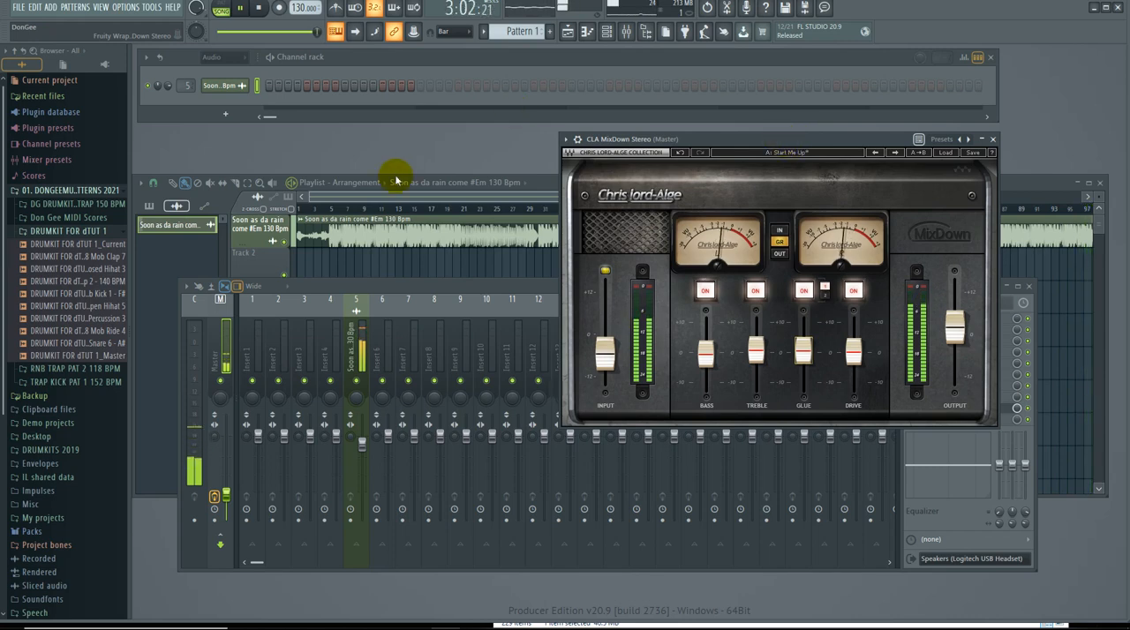
Zoom the playlist out to show the whole audio clip and lower the Master track's volume to 15%.
left_click(257, 222)
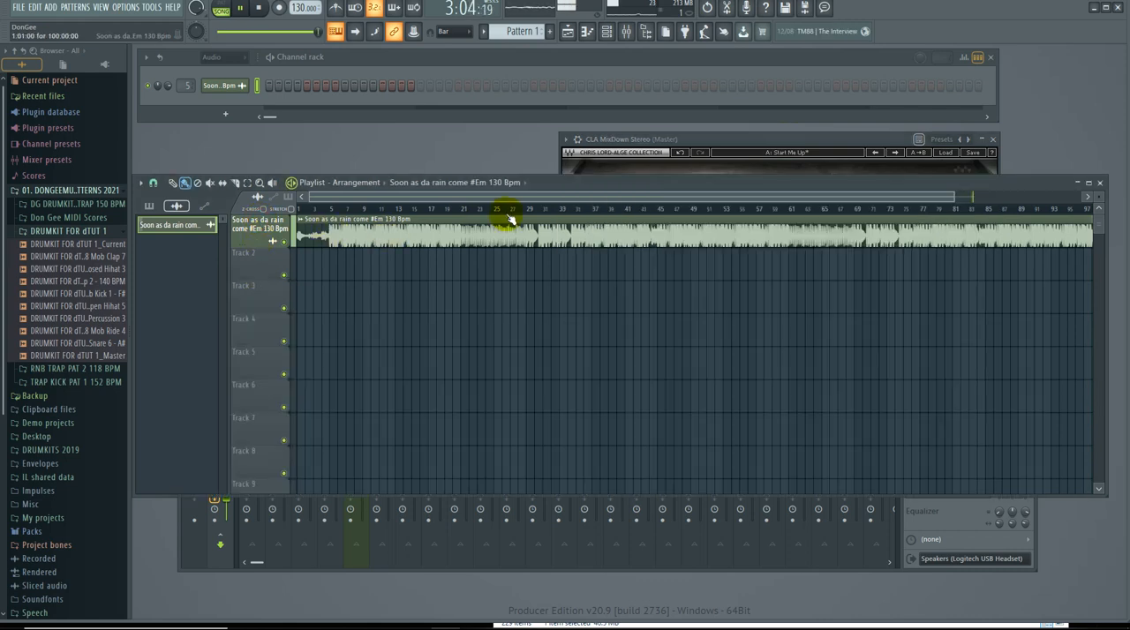
left_click_drag(958, 196, 1104, 224)
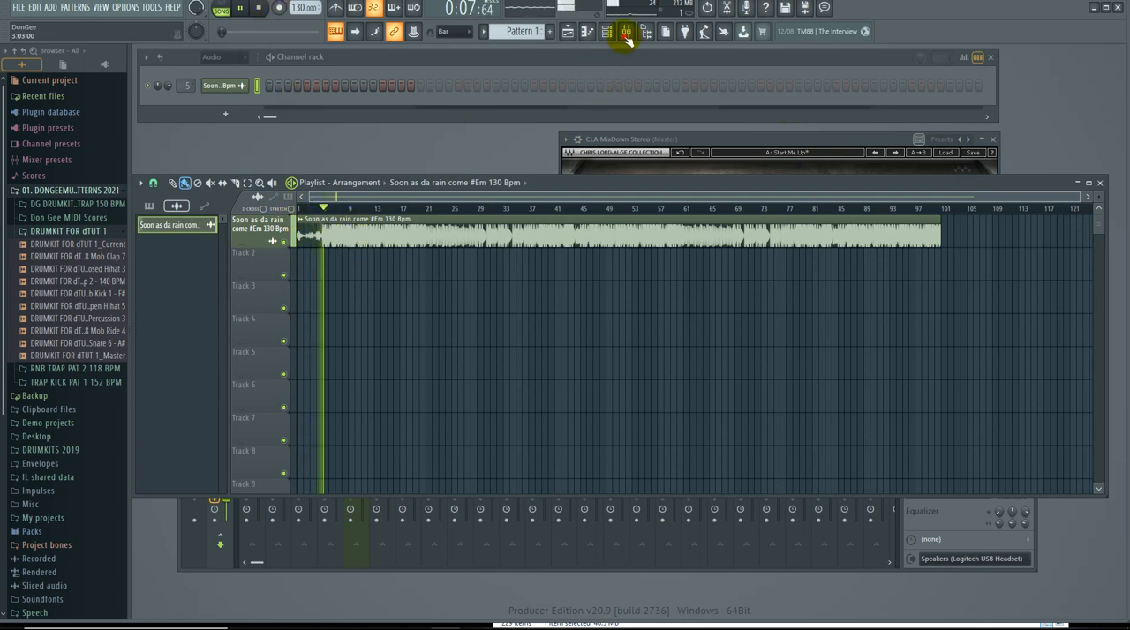
key("F9")
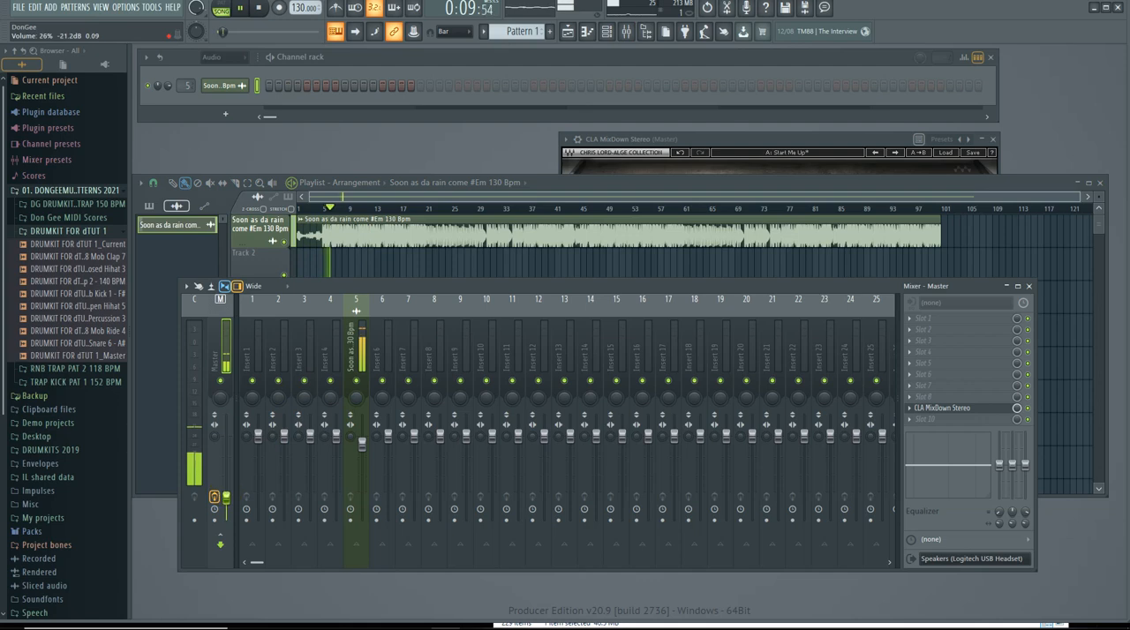
left_click_drag(226, 498, 226, 508)
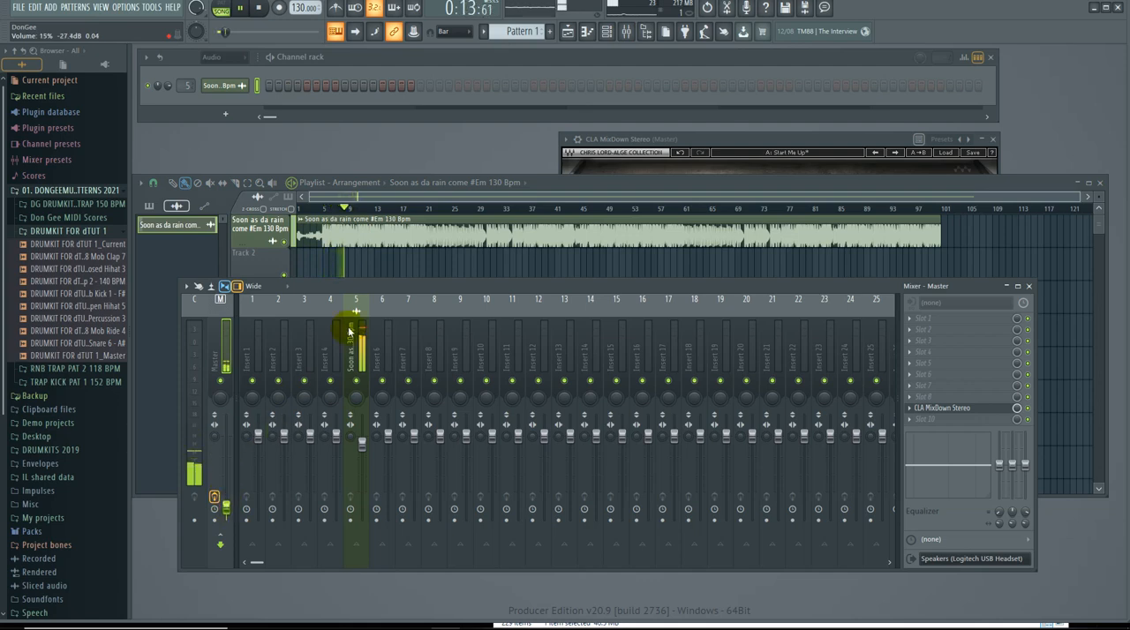
left_click_drag(359, 289, 363, 289)
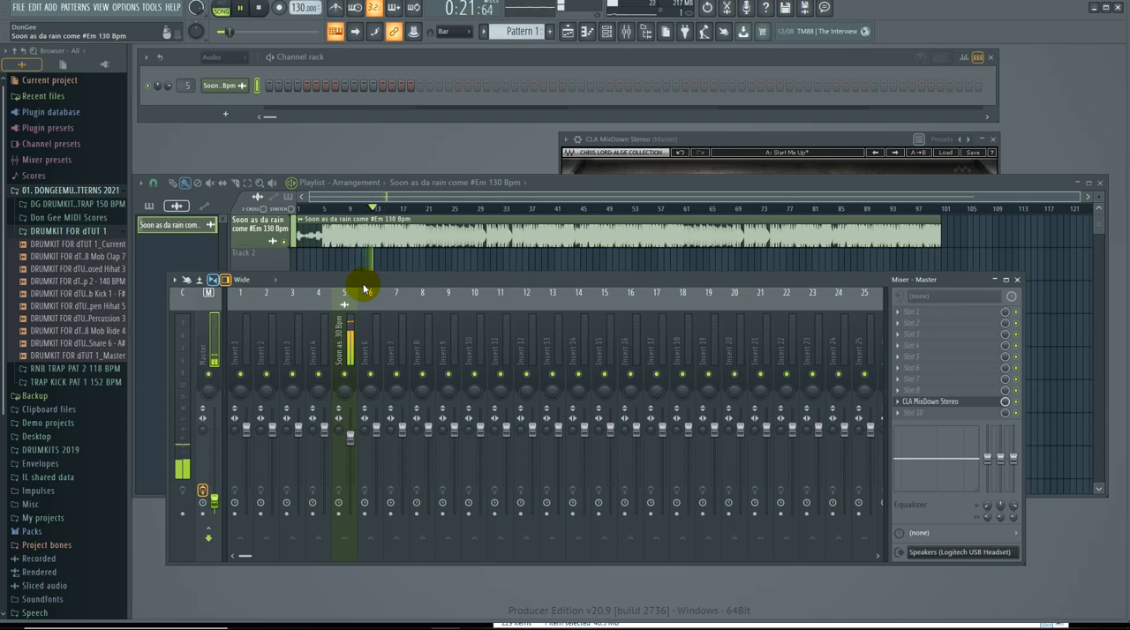
Review the bass, drive, input and output faders in CLA MixDown Stereo during playback and close the plugin.
left_click(745, 142)
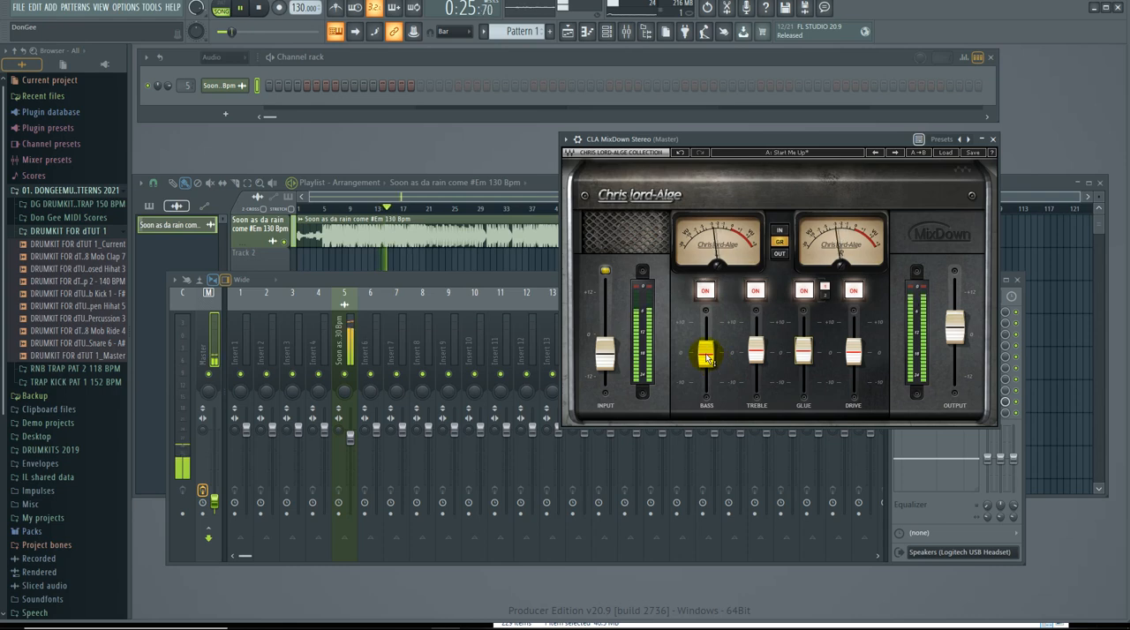
mouse_move(707, 357)
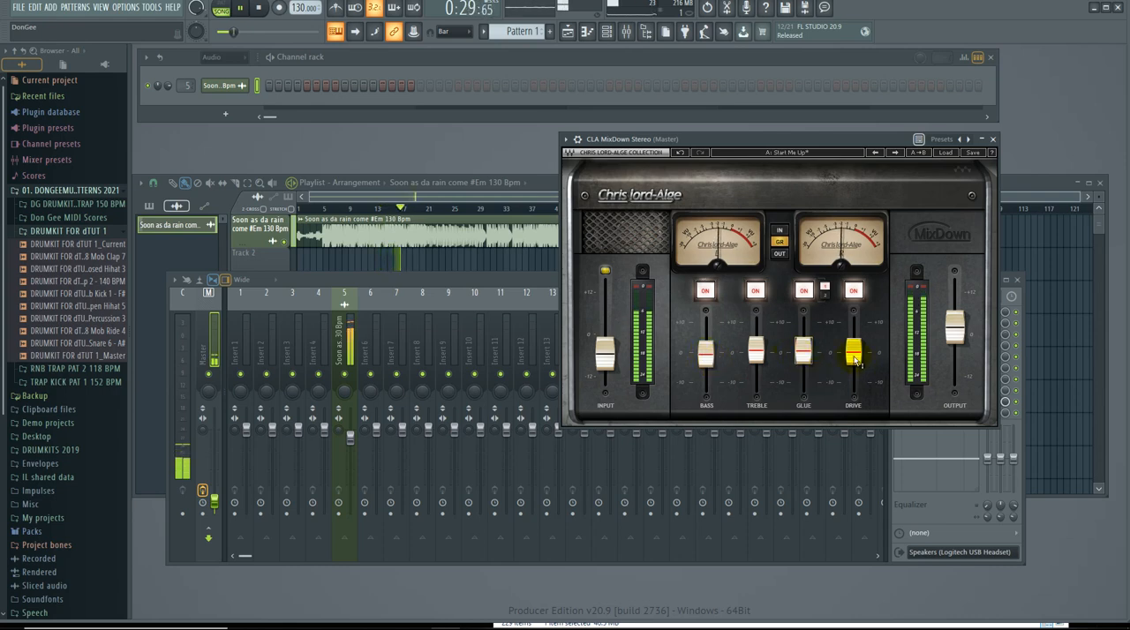
mouse_move(855, 357)
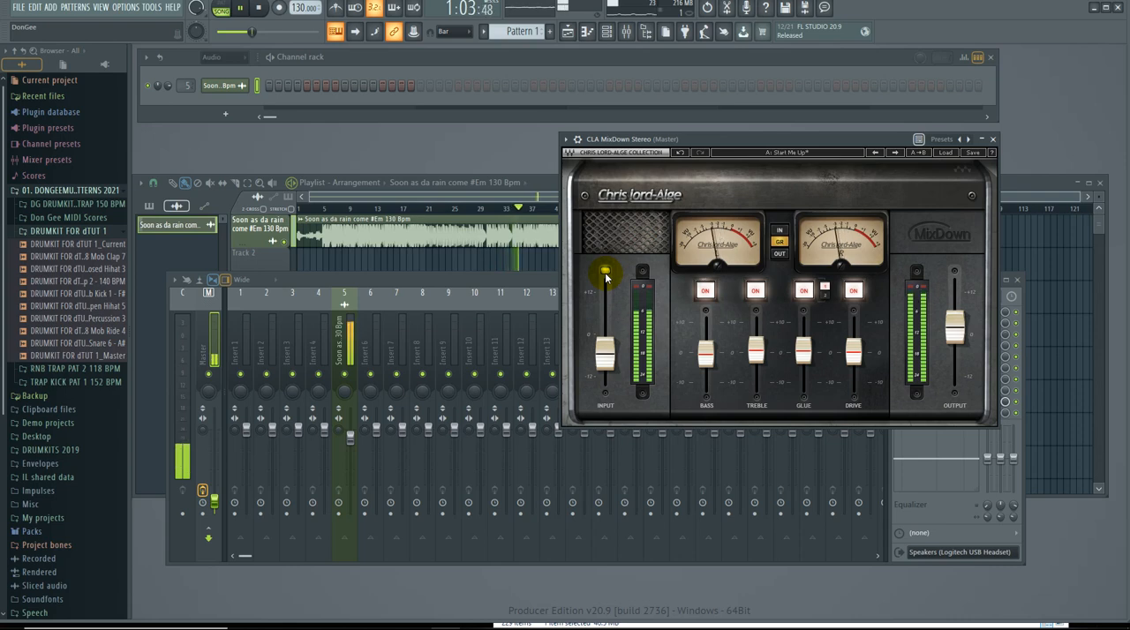
left_click(607, 360)
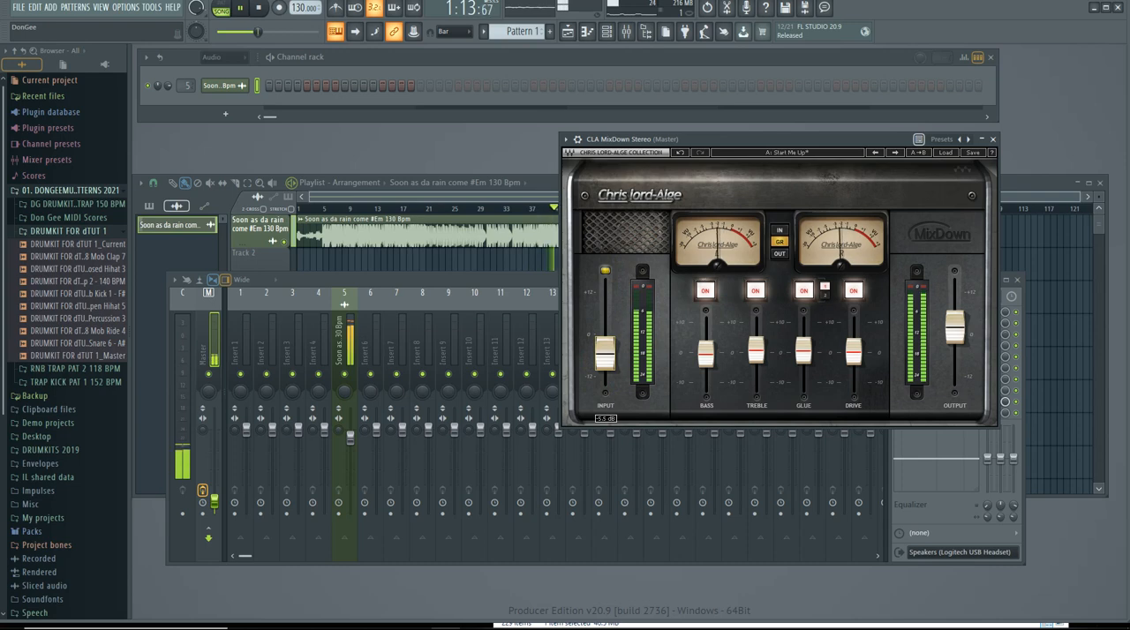
left_click(959, 328)
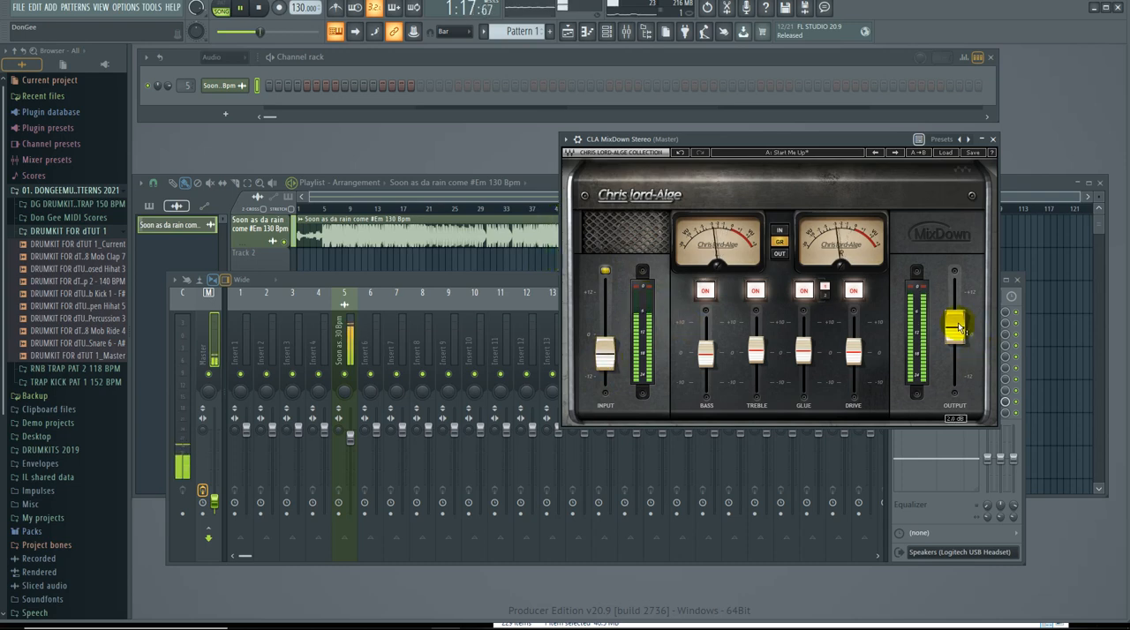
left_click(992, 139)
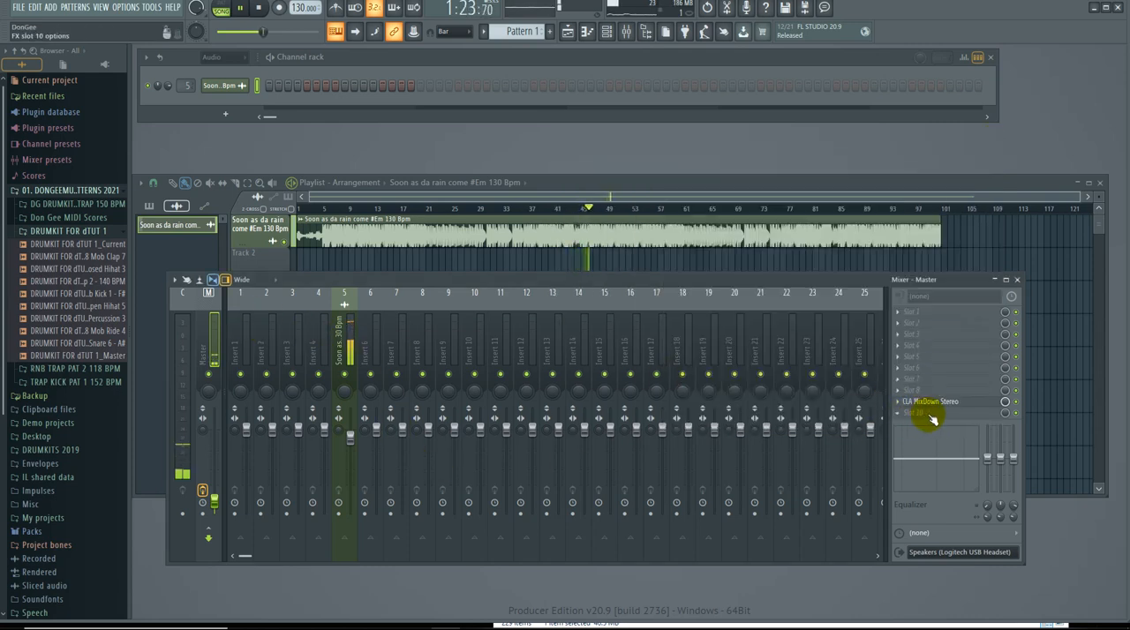
Stop playback and move the mixer window up over the playlist.
left_click(817, 281)
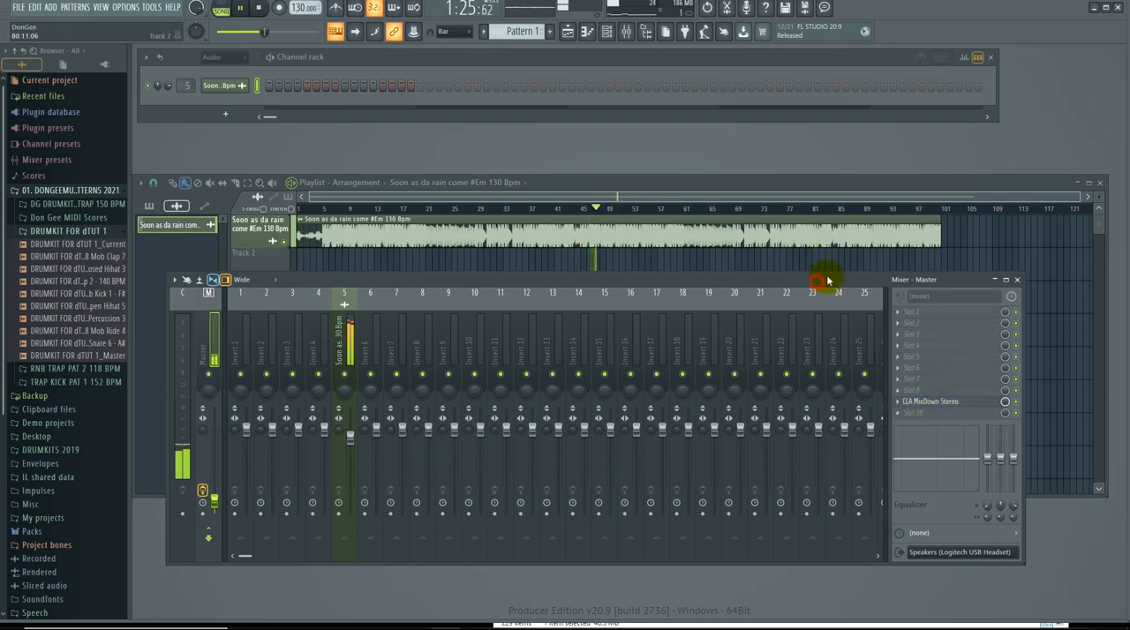
left_click_drag(827, 281, 840, 274)
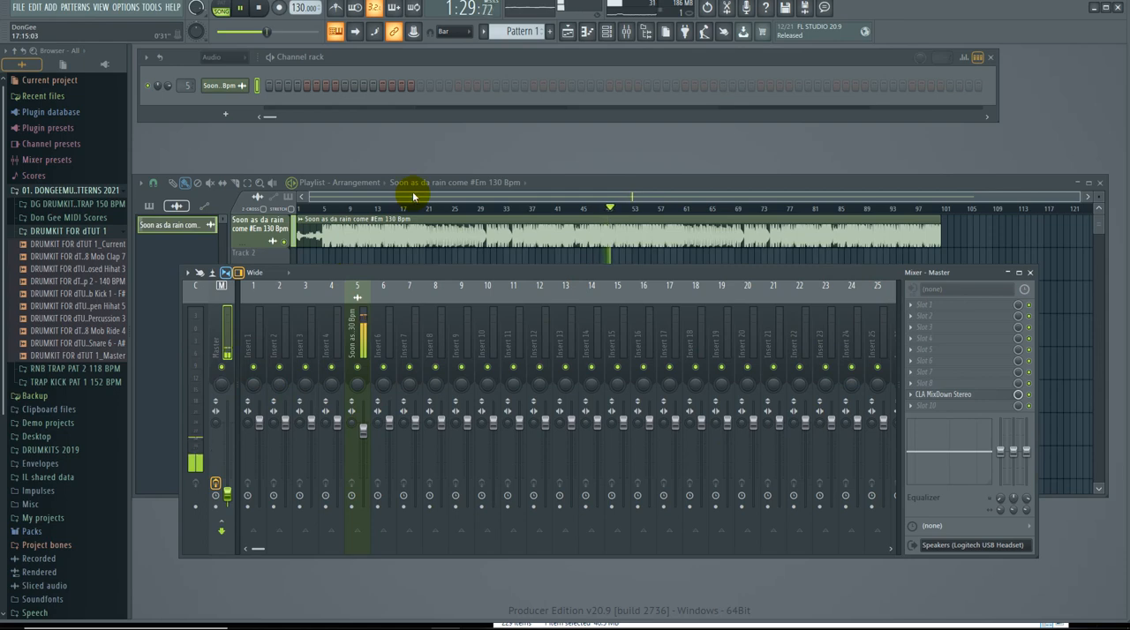
key("space")
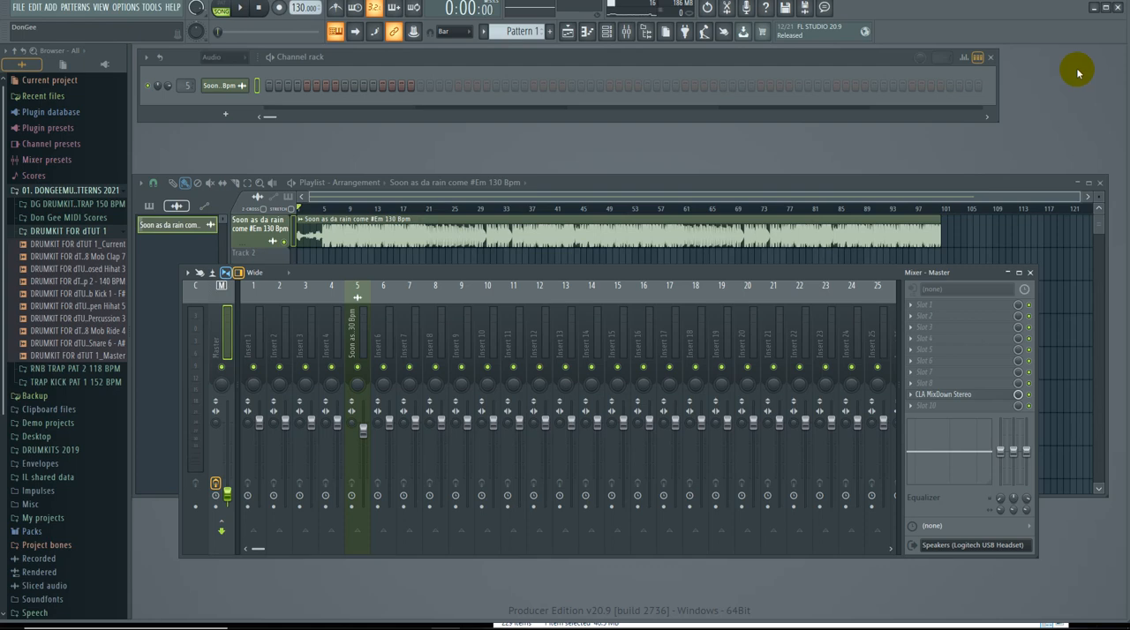
left_click_drag(795, 272, 764, 142)
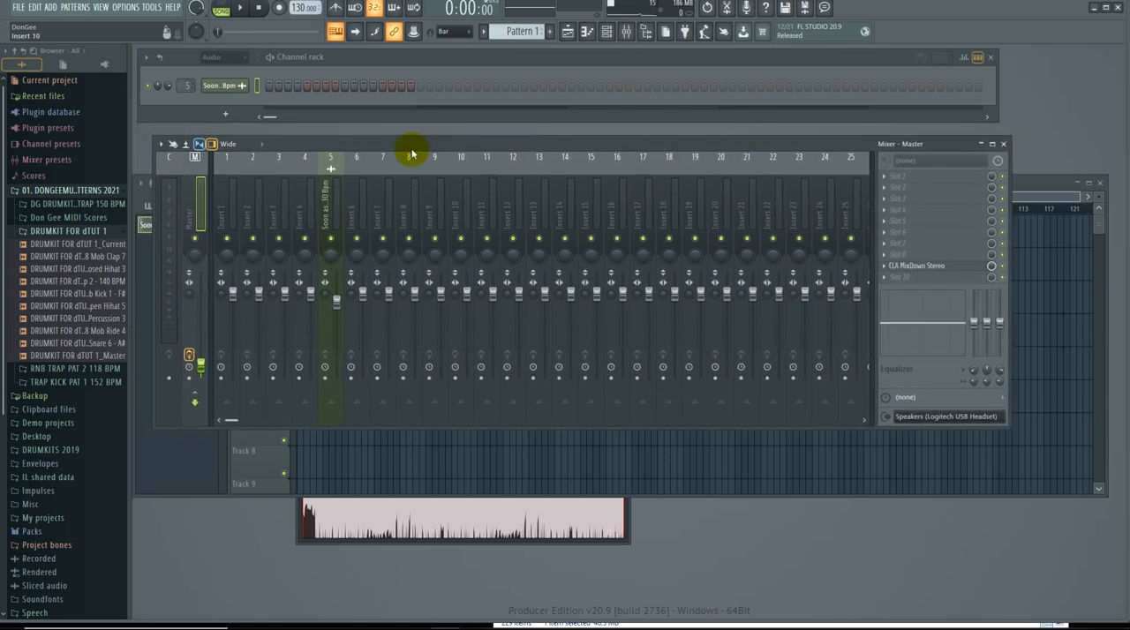